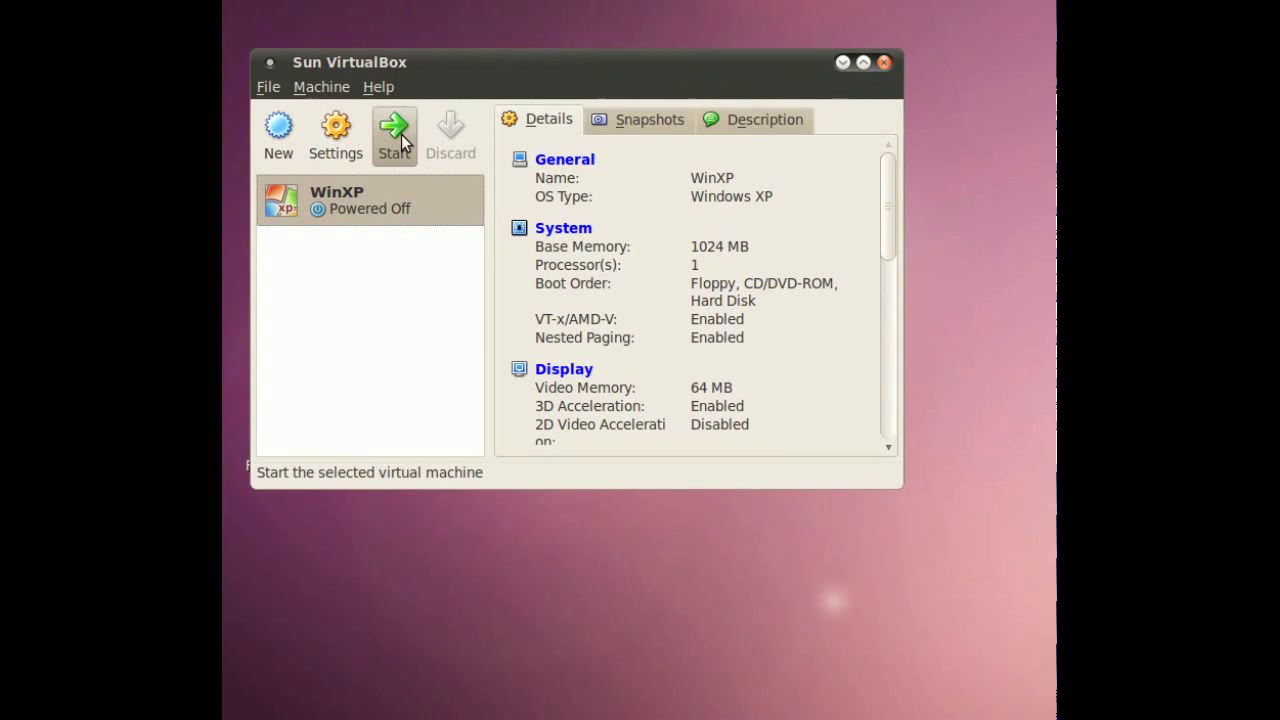
Start the WinXP virtual machine and boot it into the Fedora live desktop
left_click(394, 129)
left_click_drag(371, 28, 372, 19)
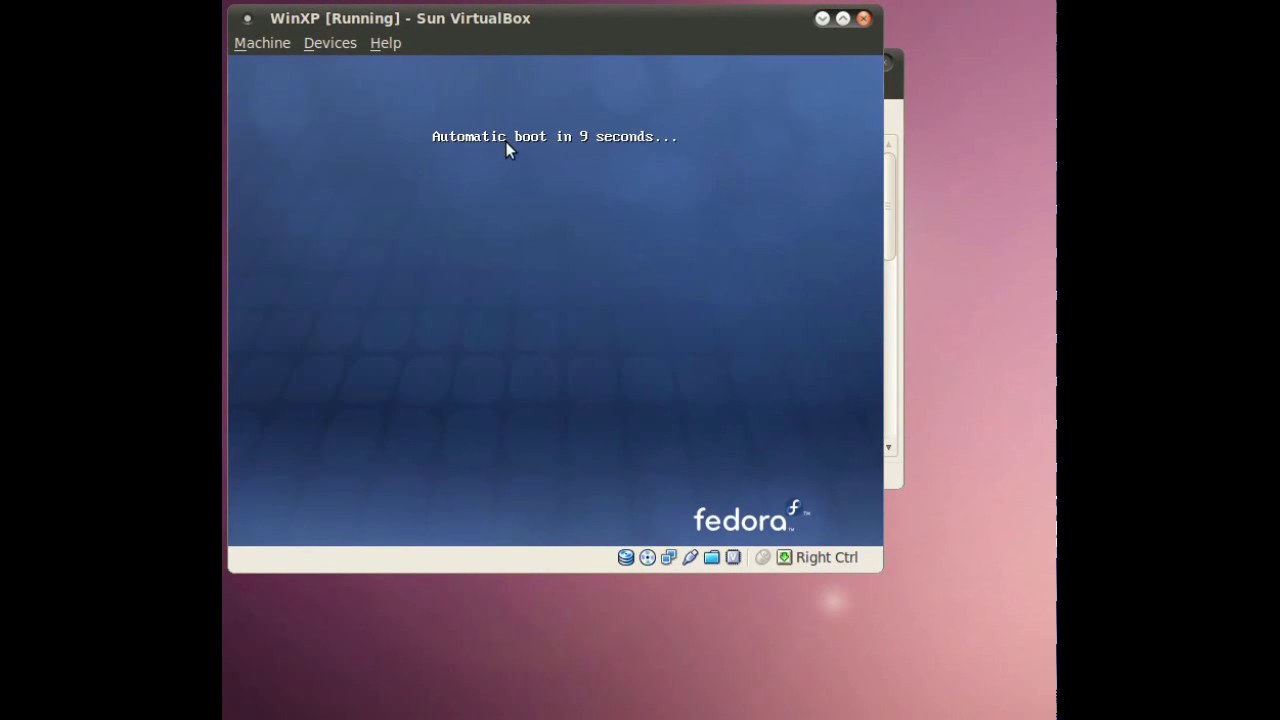
key("Return")
key("Return")
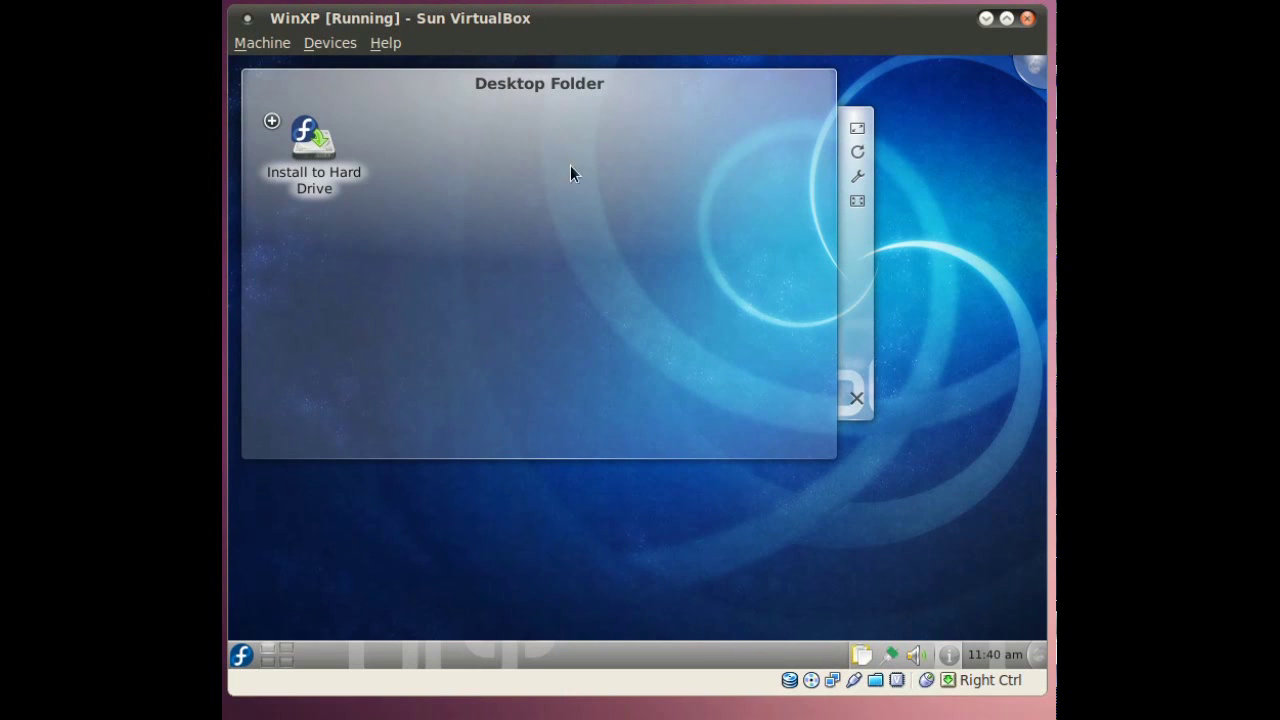
Inspect the launcher's favorites, the system tray items and clock, and the desktop panel's configuration options
left_click(242, 655)
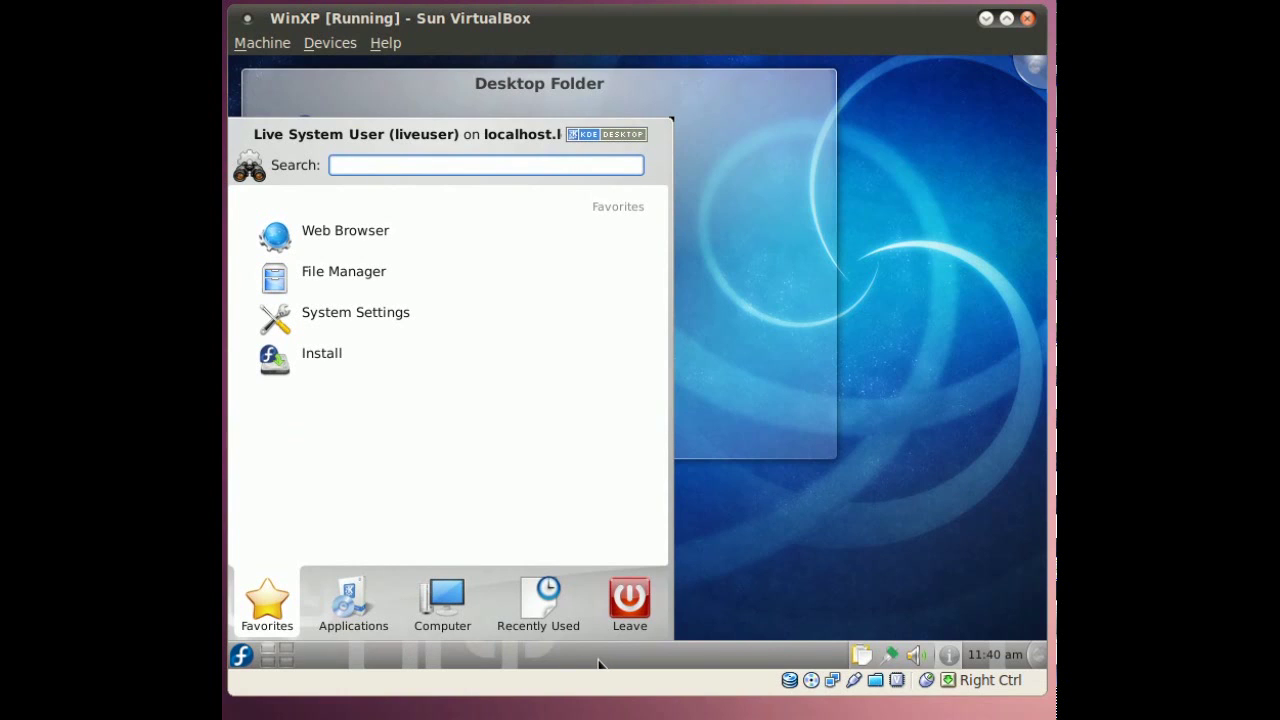
left_click(866, 658)
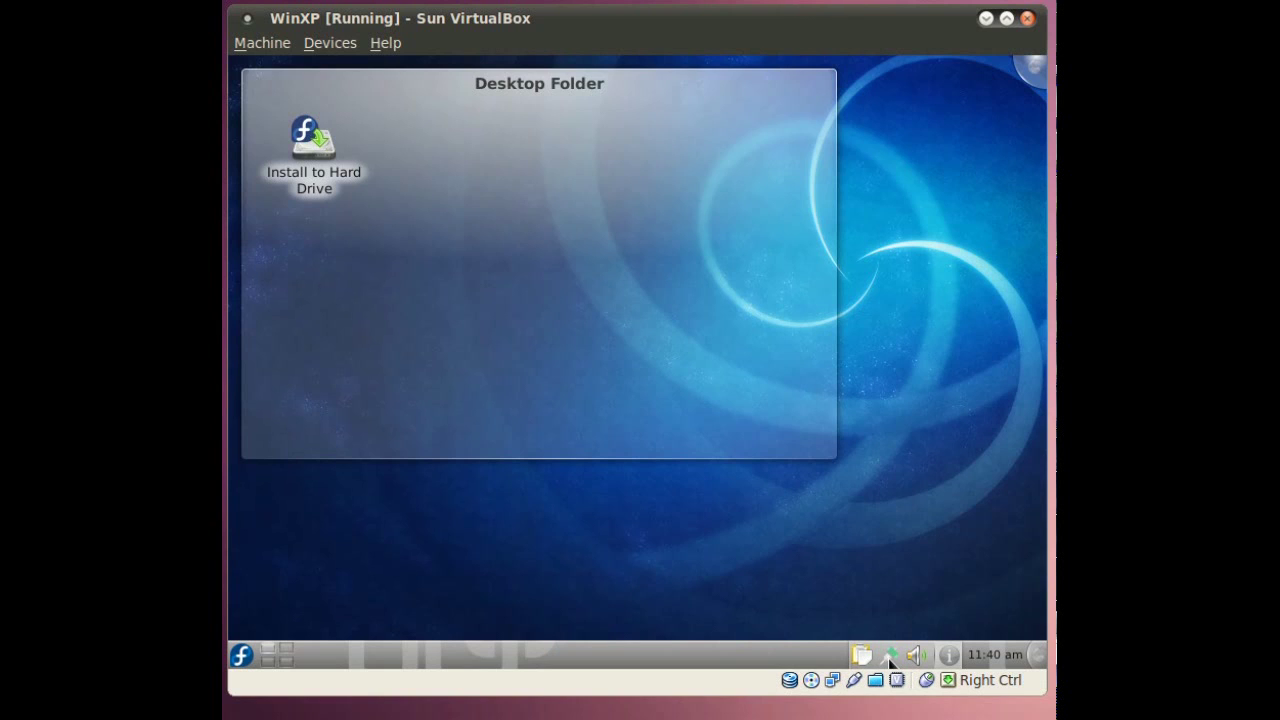
left_click(890, 658)
left_click(890, 658)
left_click(915, 656)
left_click(916, 658)
left_click(999, 658)
left_click(999, 658)
left_click(1038, 658)
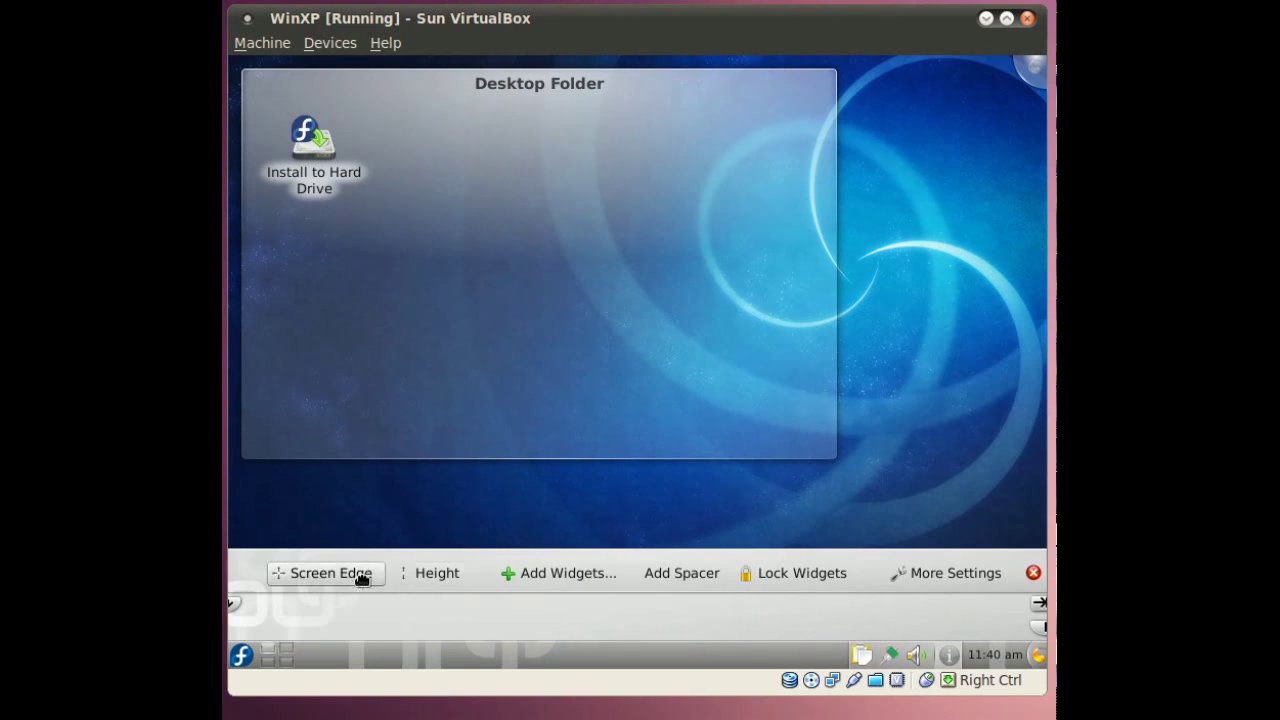
left_click(1032, 576)
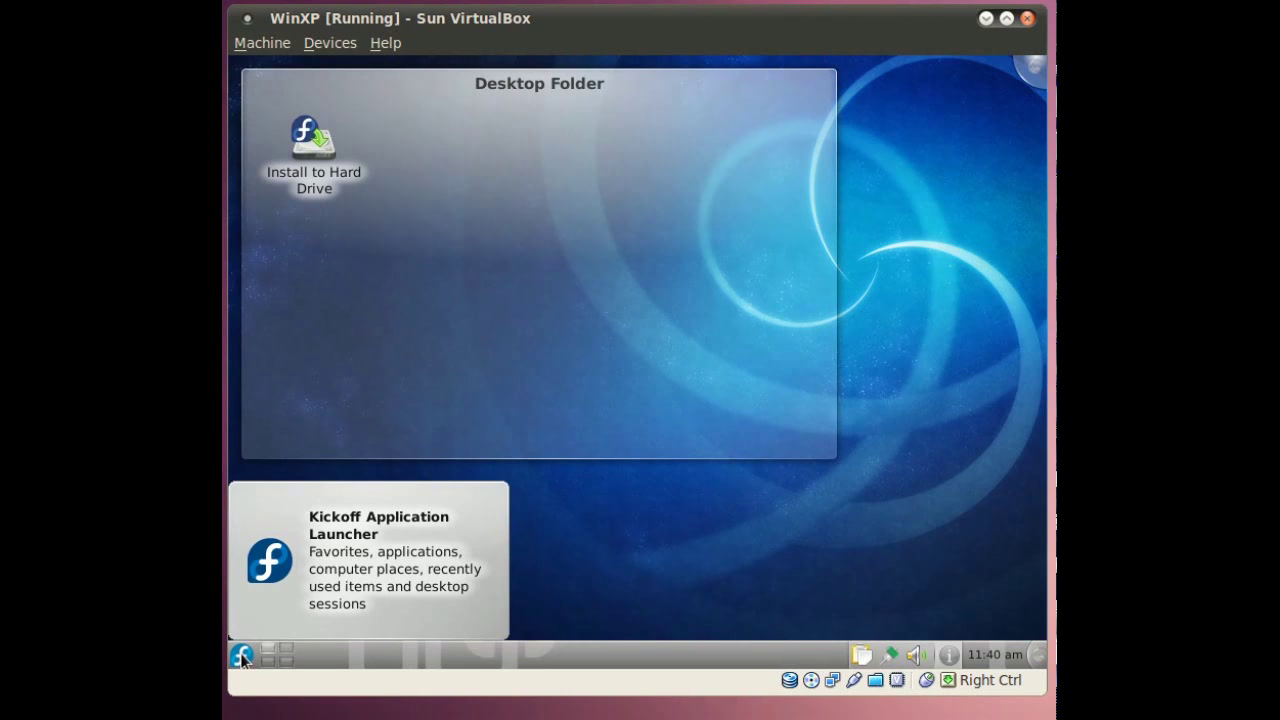
Browse the installed games in the Board Games, Card Games and Tactics & Strategy categories of the application launcher
left_click(241, 656)
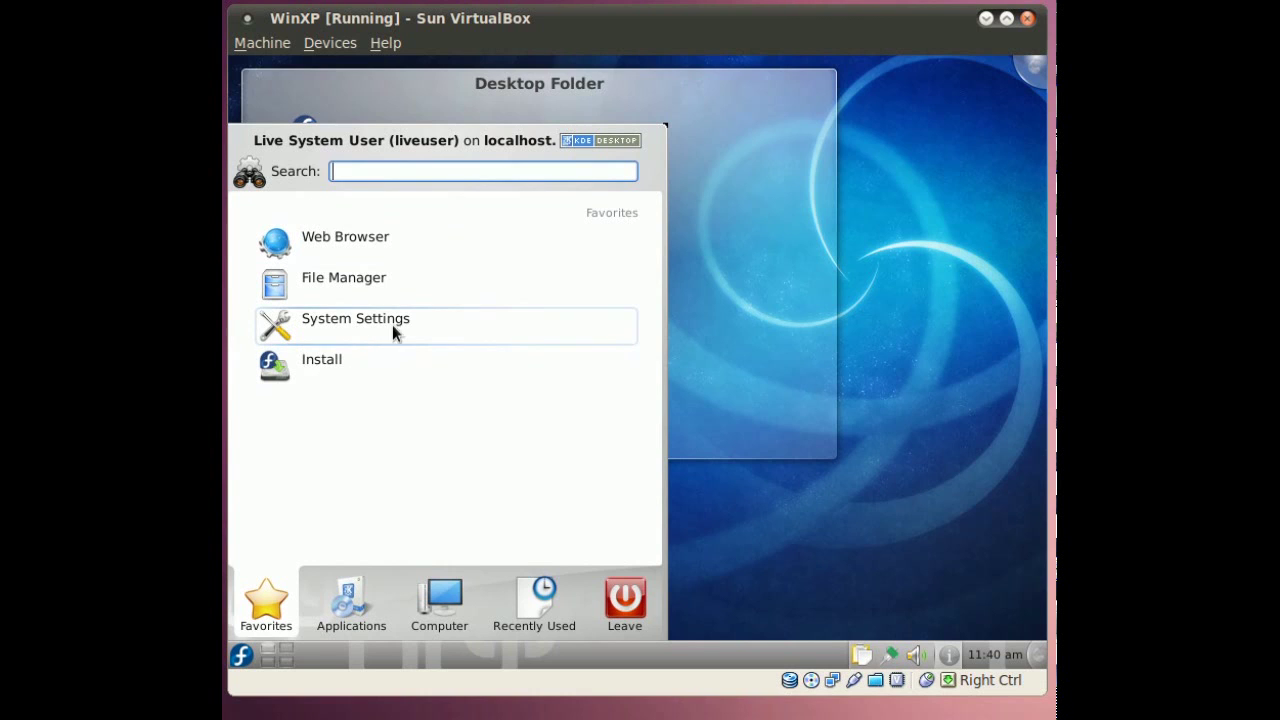
left_click(362, 625)
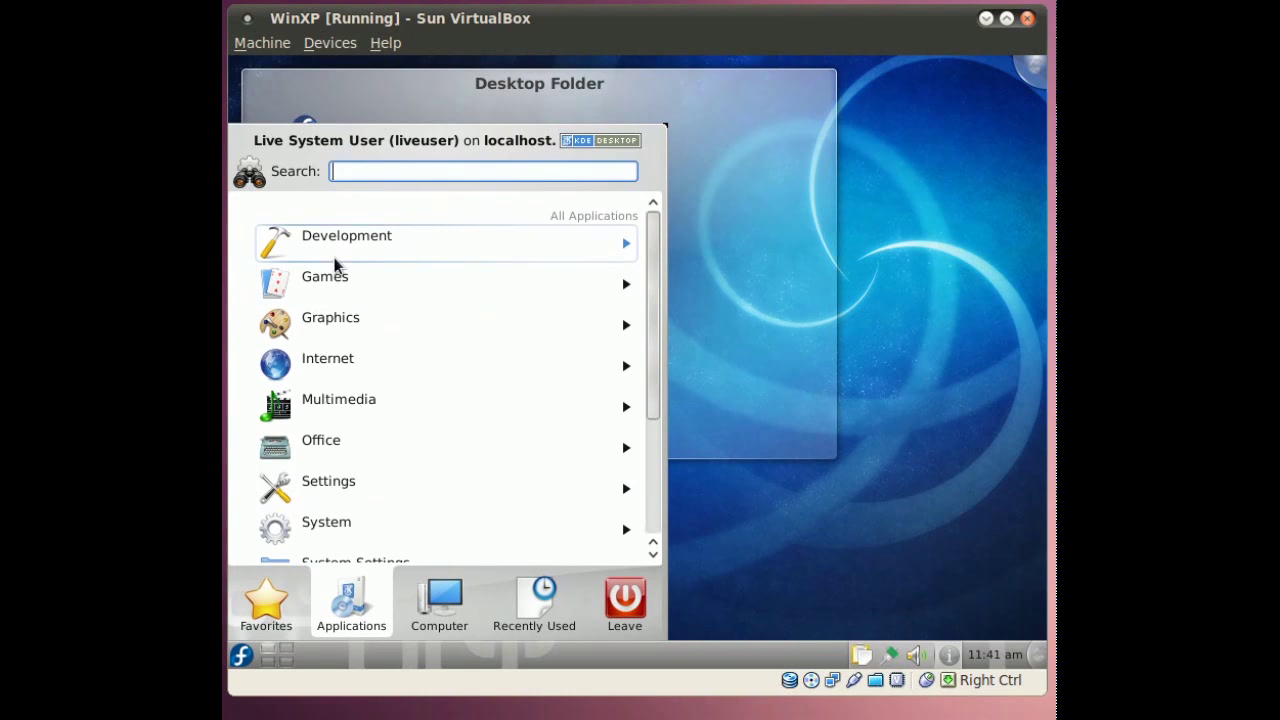
scroll(413, 230, "down", 1)
scroll(413, 230, "up", 1)
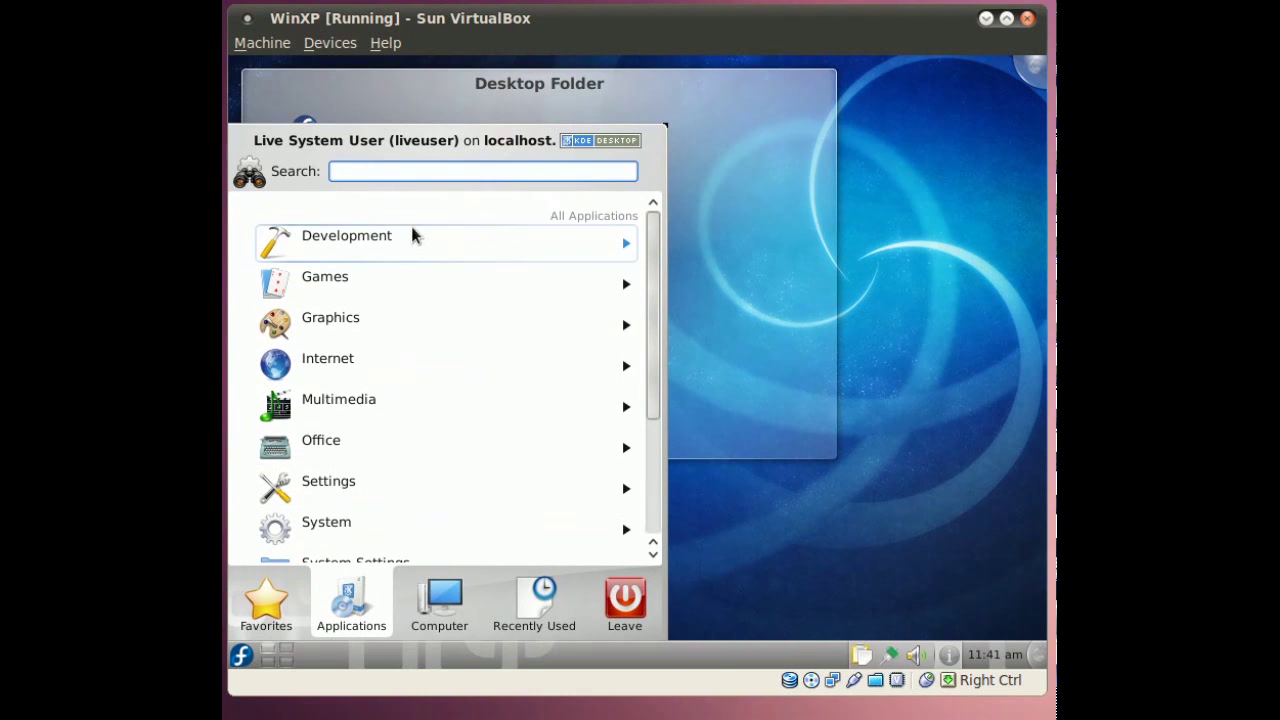
left_click(365, 269)
left_click(345, 250)
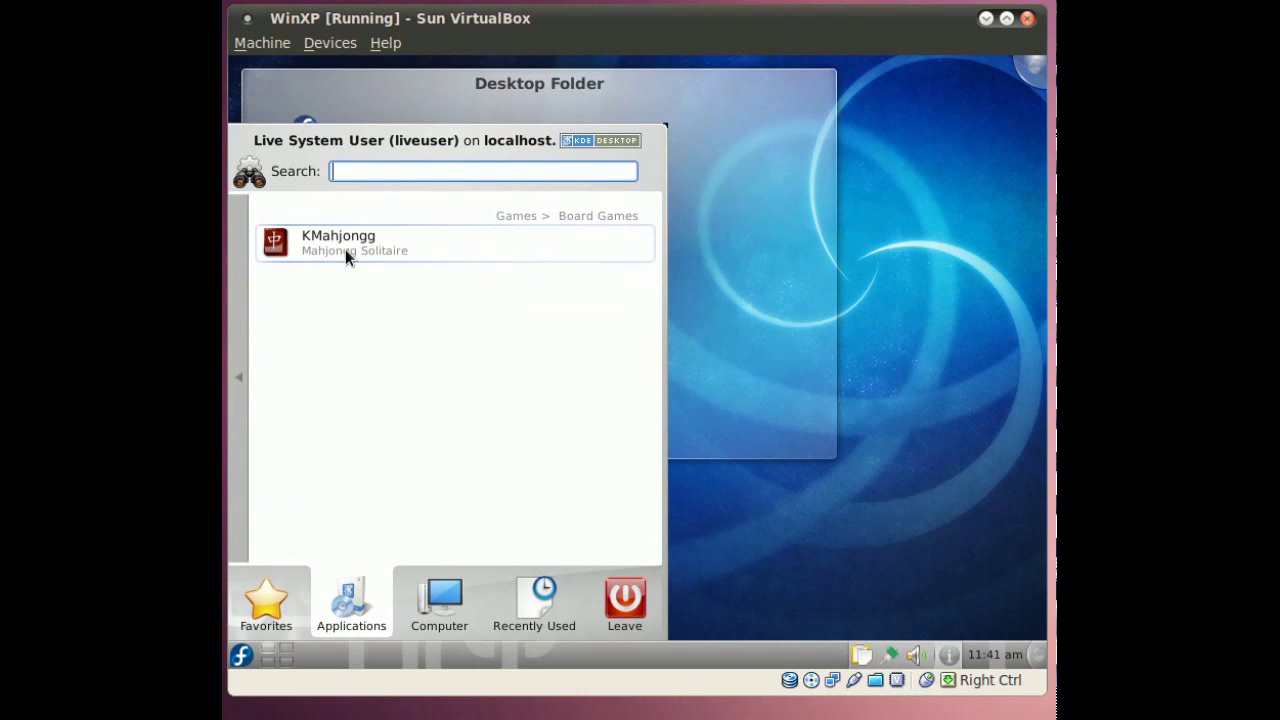
left_click(244, 282)
left_click(326, 287)
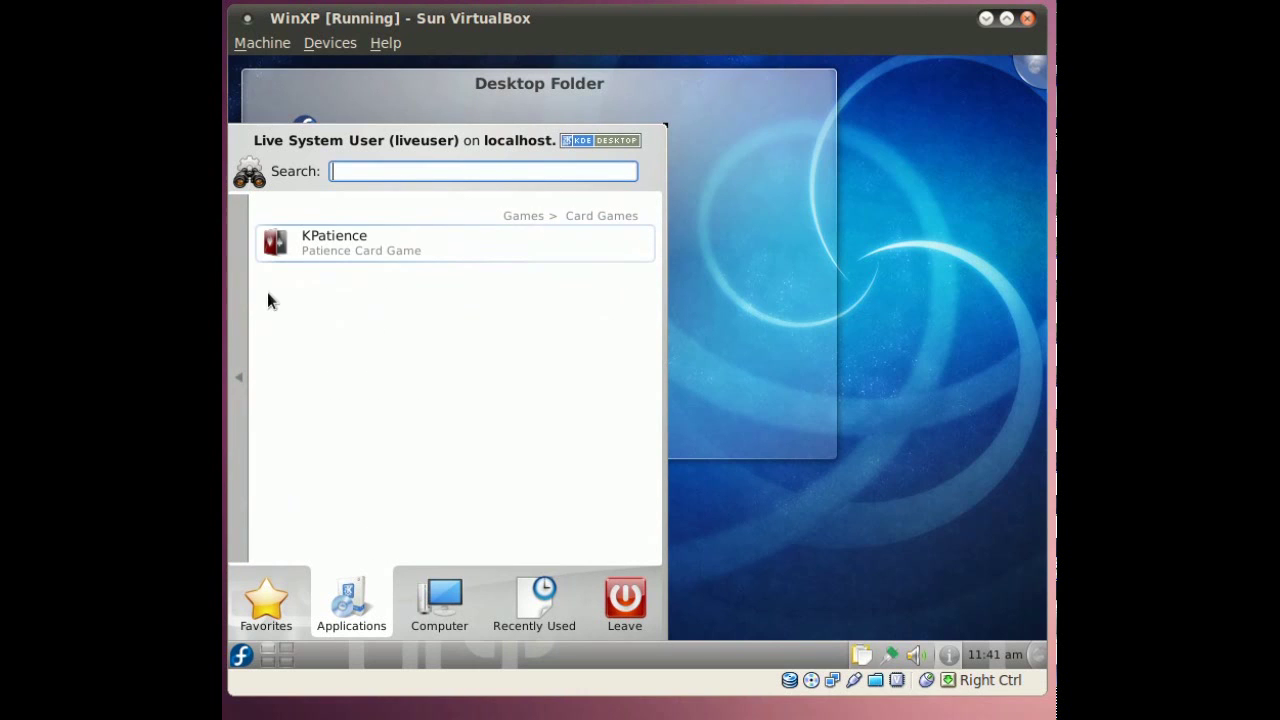
left_click(243, 309)
left_click(354, 318)
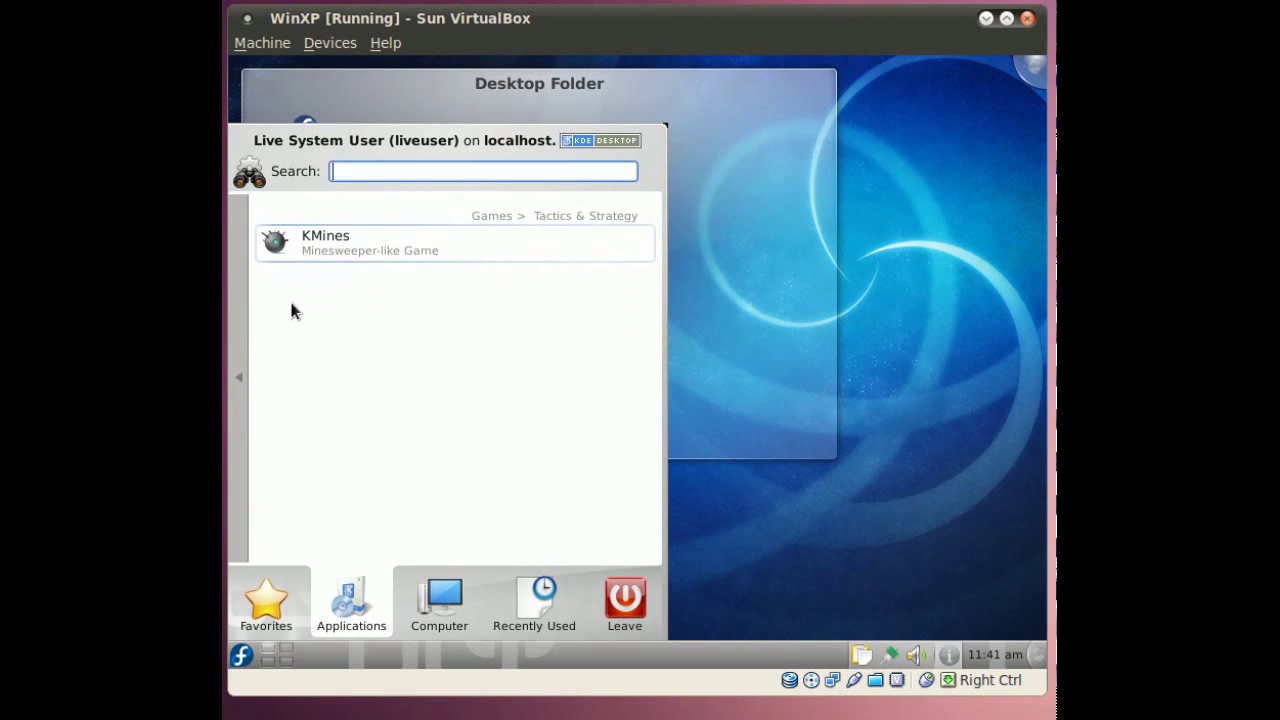
left_click(238, 306)
left_click(237, 310)
Review the Graphics applications in the launcher, including its More Applications group
left_click(316, 325)
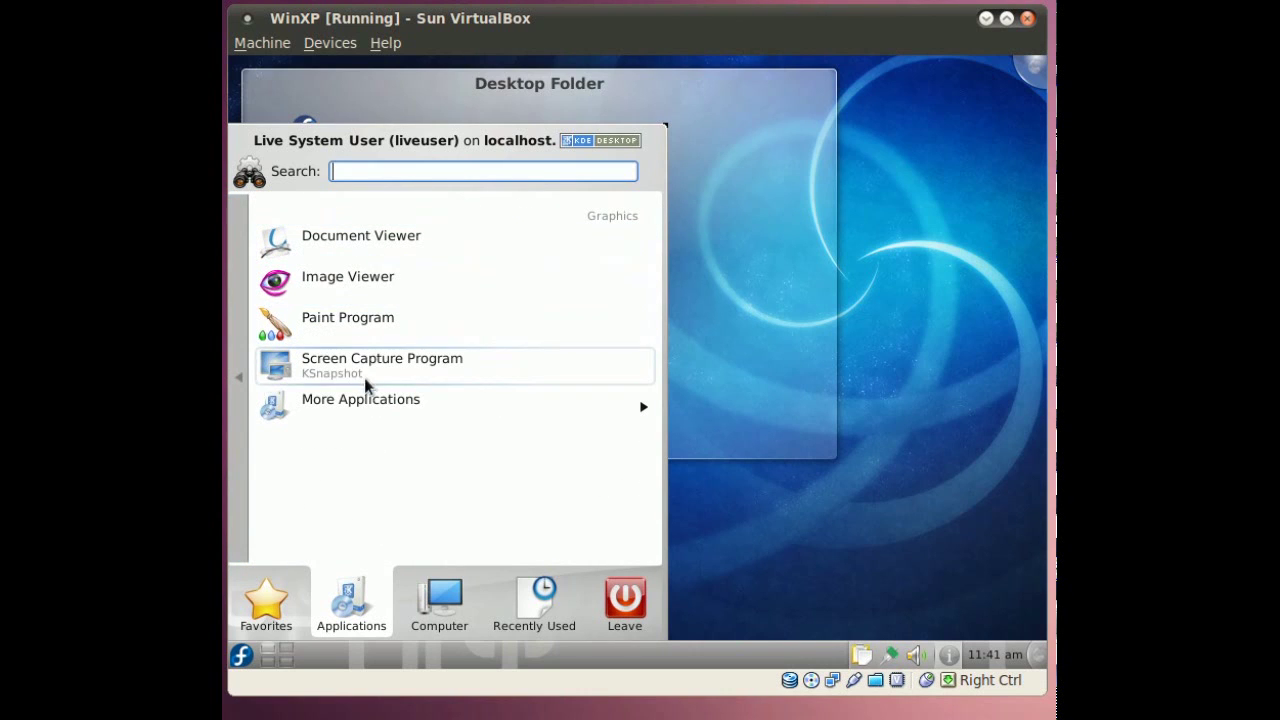
left_click(366, 403)
left_click(241, 385)
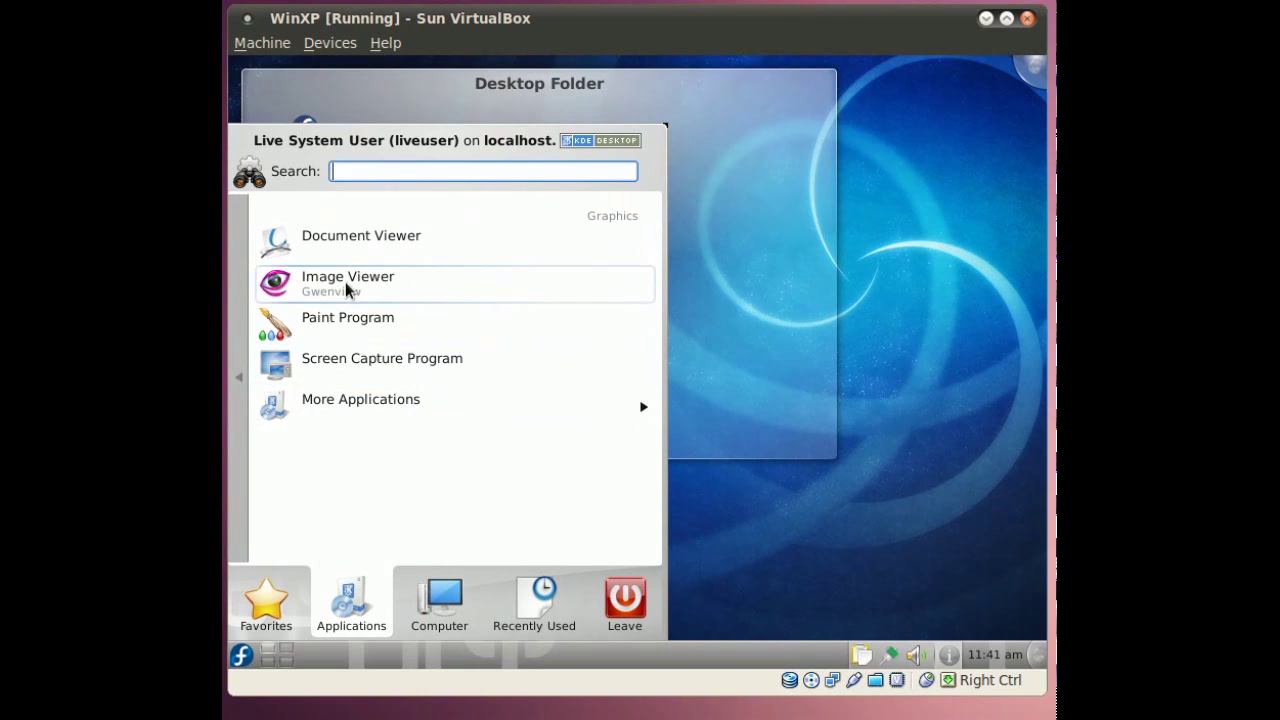
left_click(238, 430)
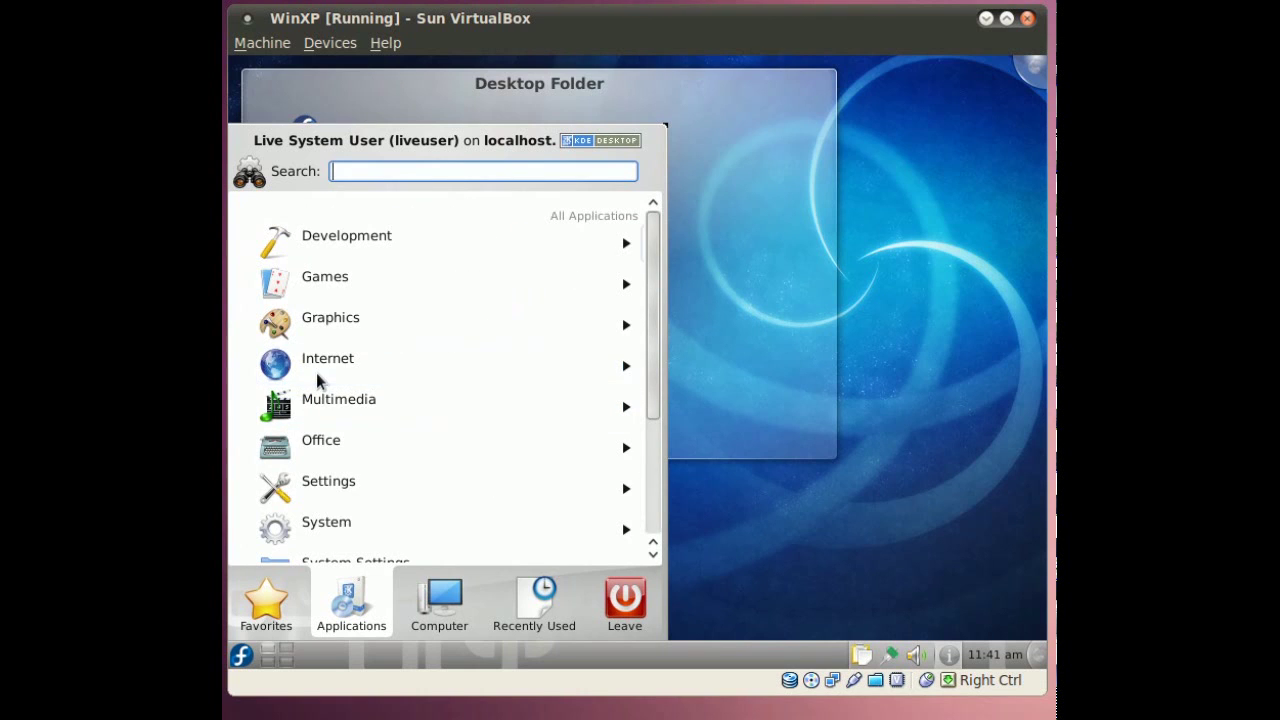
Look through the full list of Internet applications in the launcher
left_click(316, 373)
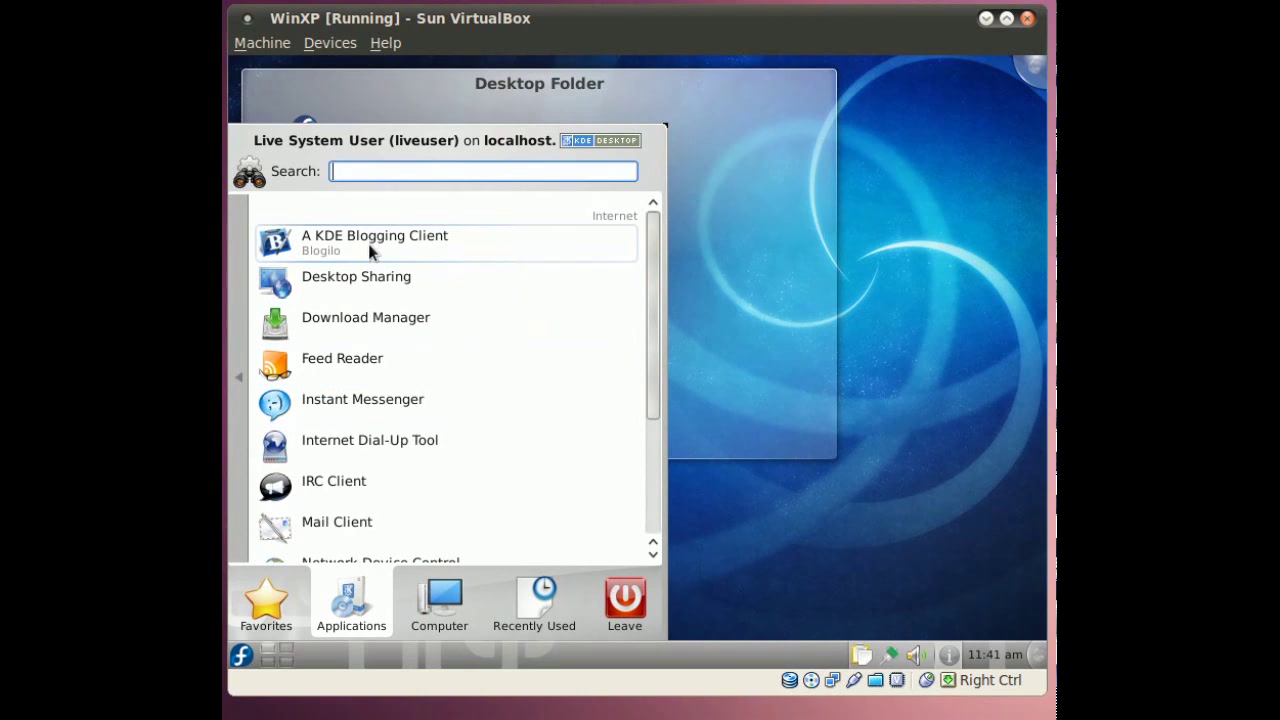
scroll(366, 255, "down", 4)
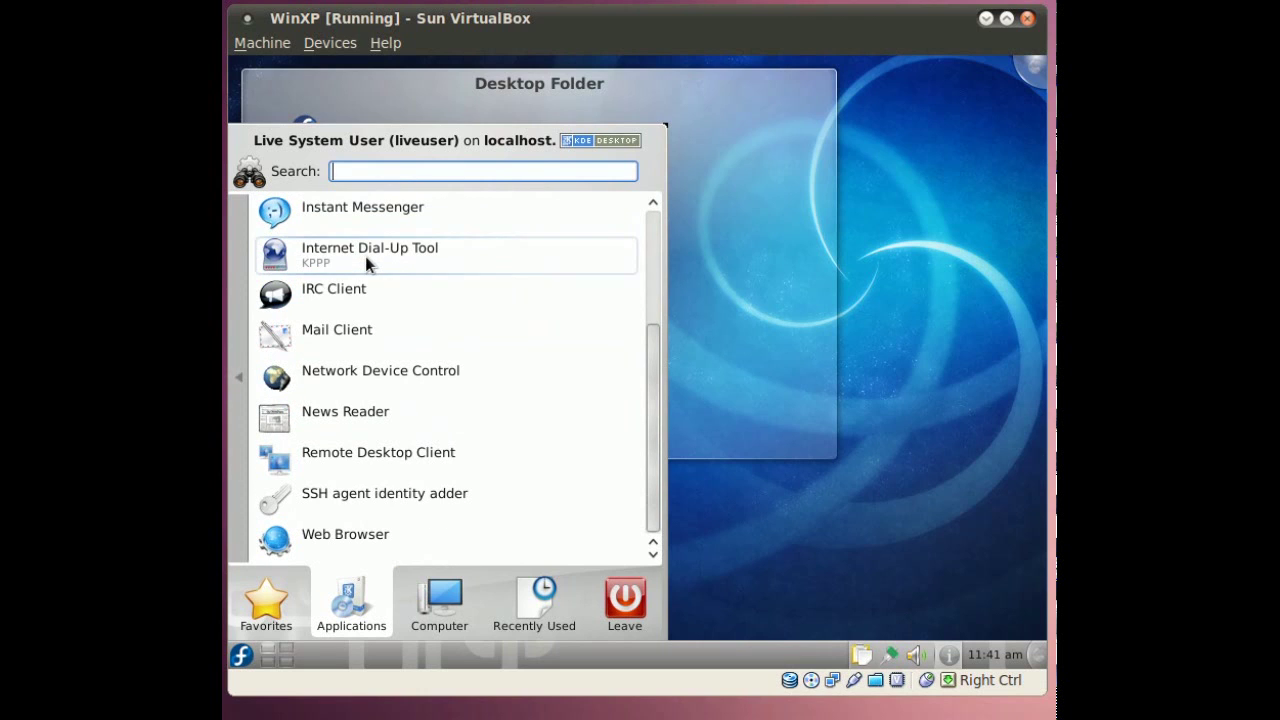
scroll(419, 301, "up", 4)
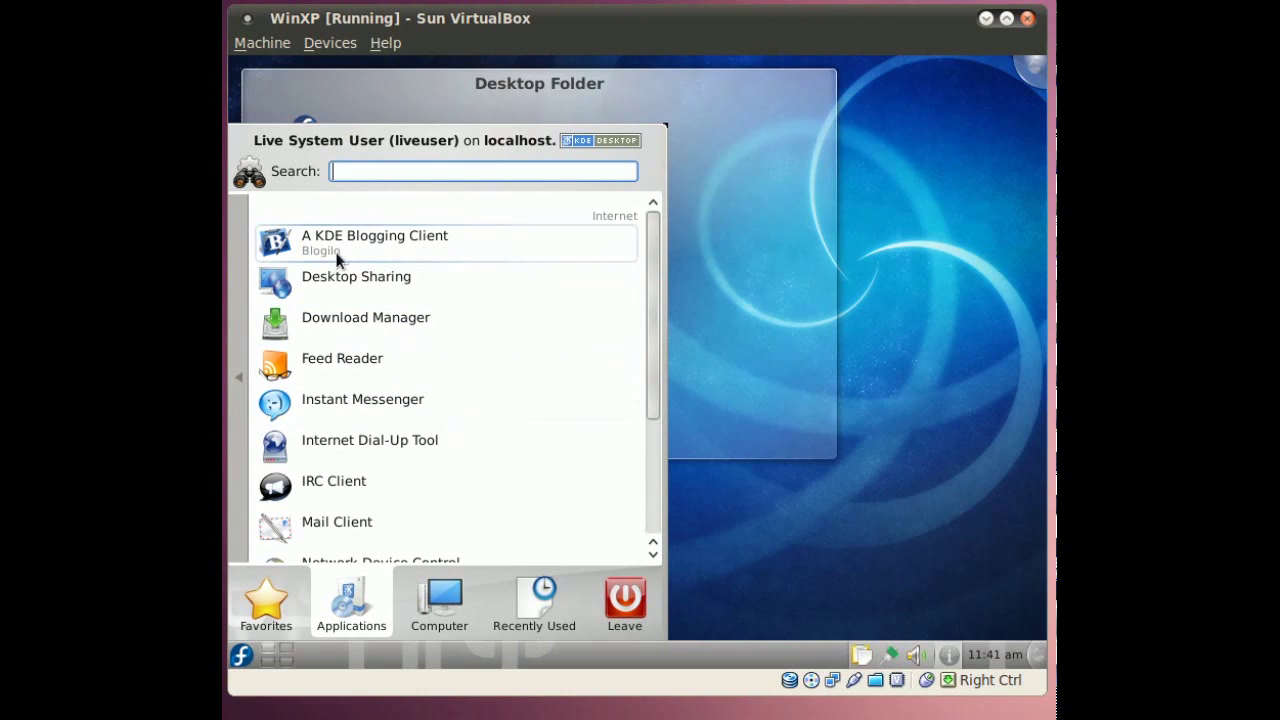
scroll(370, 400, "down", 3)
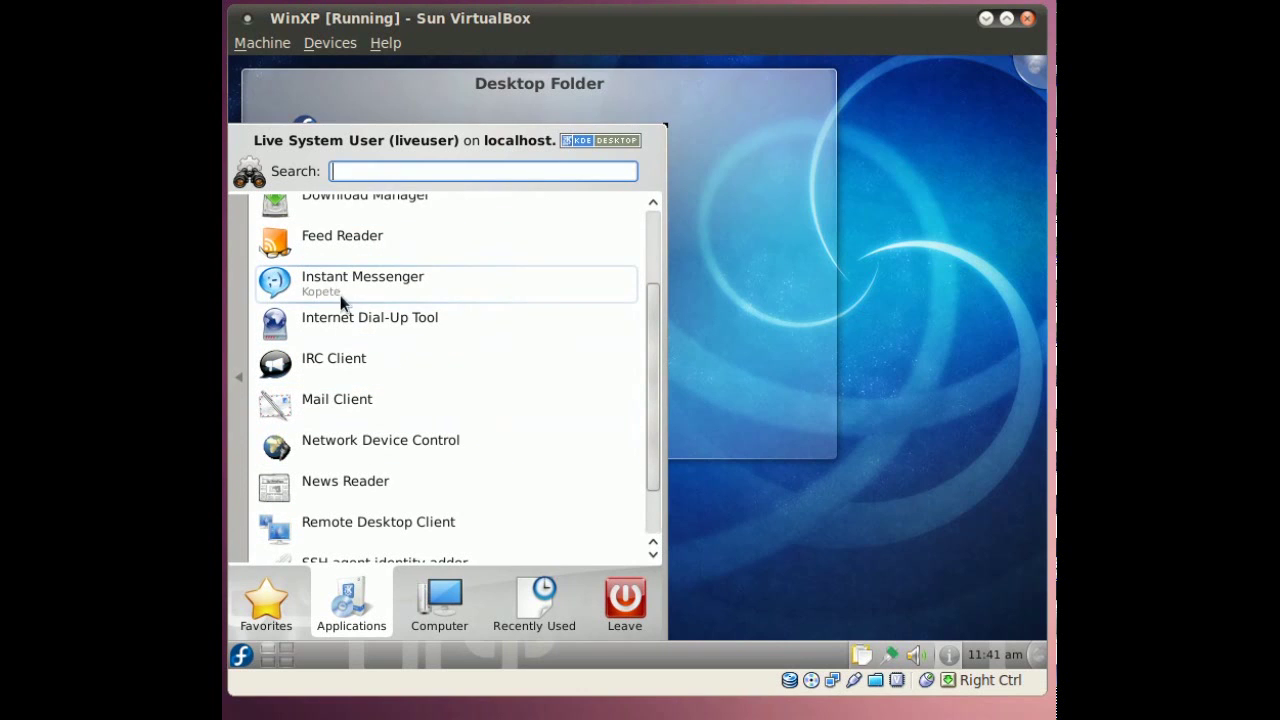
scroll(365, 294, "down", 2)
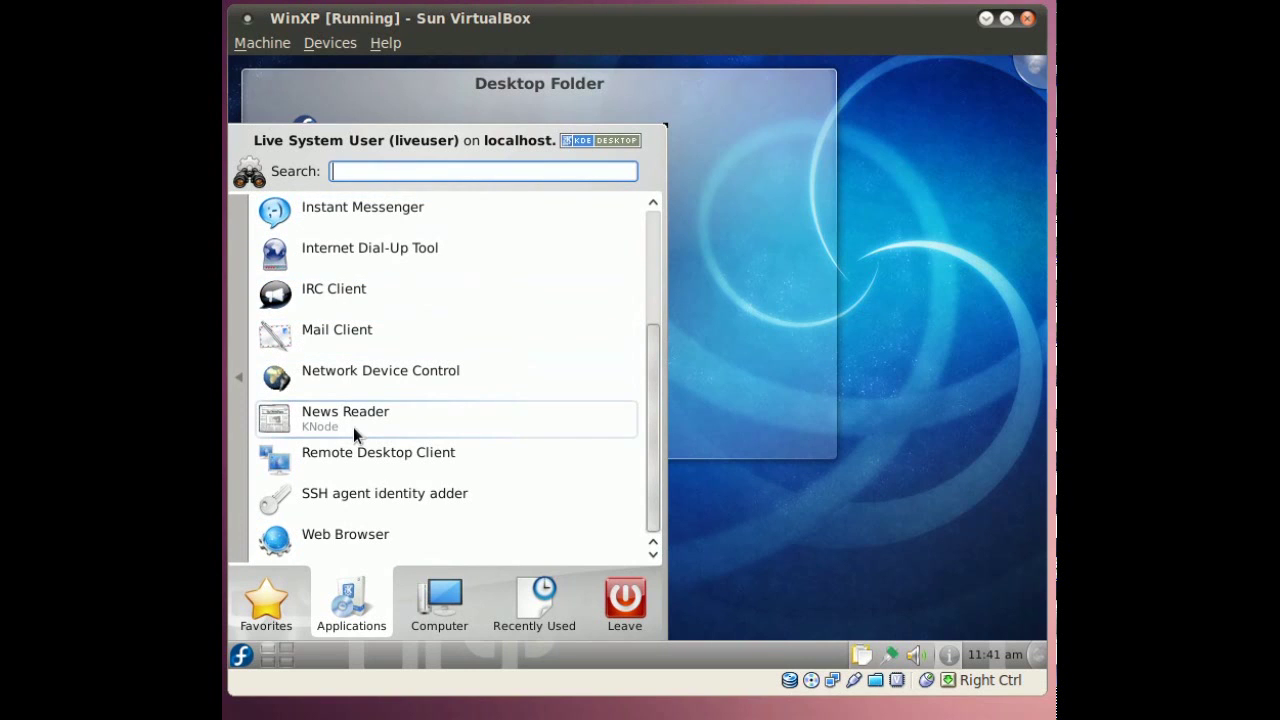
left_click(234, 430)
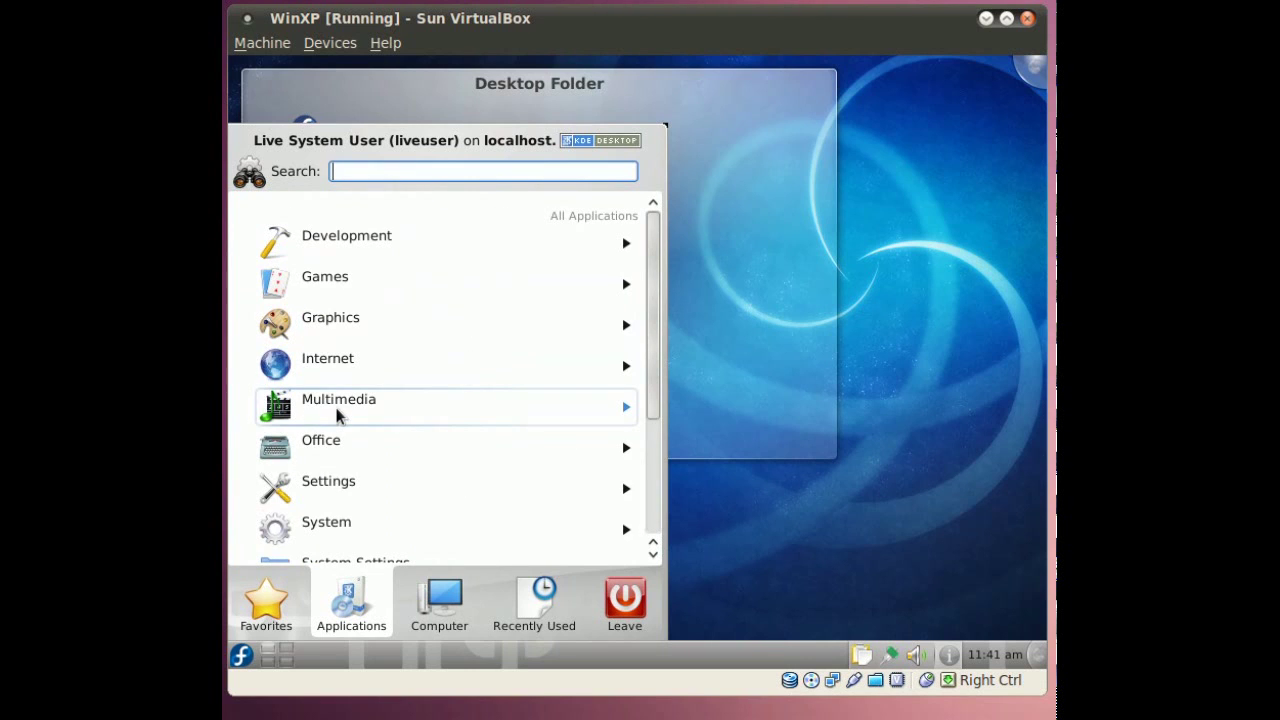
Review the Multimedia and Office applications in the launcher, including Office's More Applications group
left_click(337, 412)
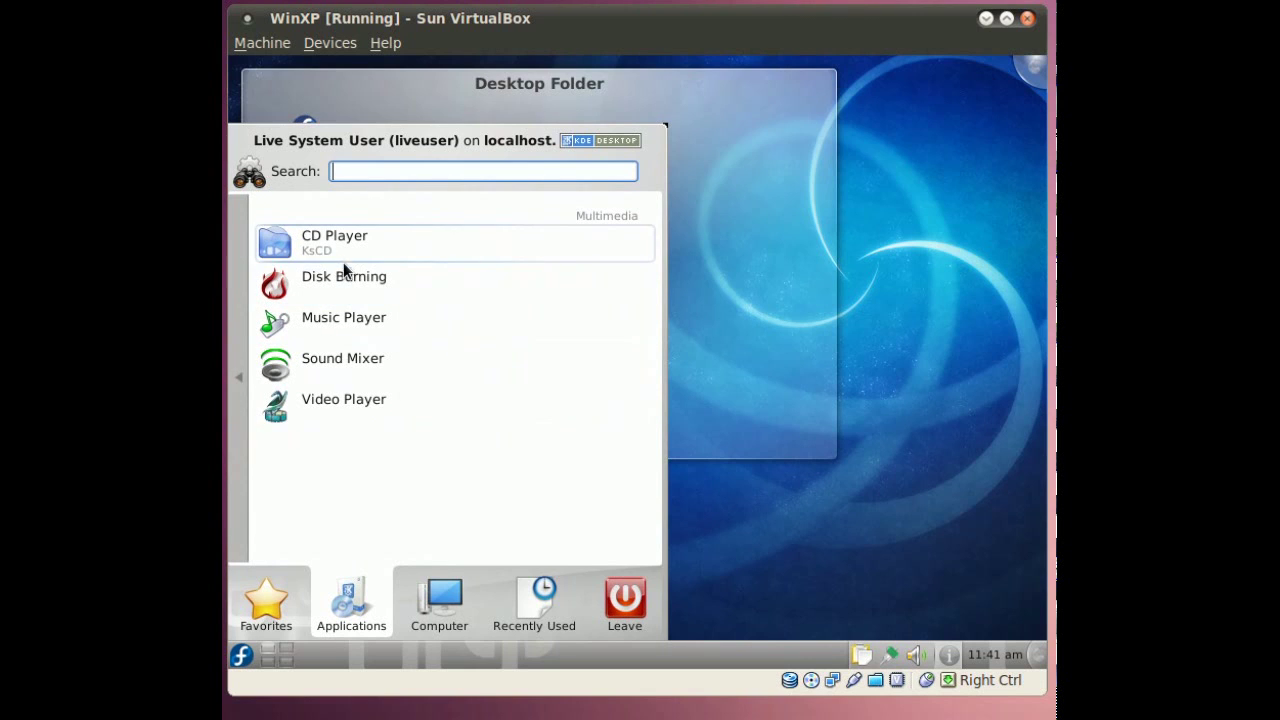
left_click(241, 375)
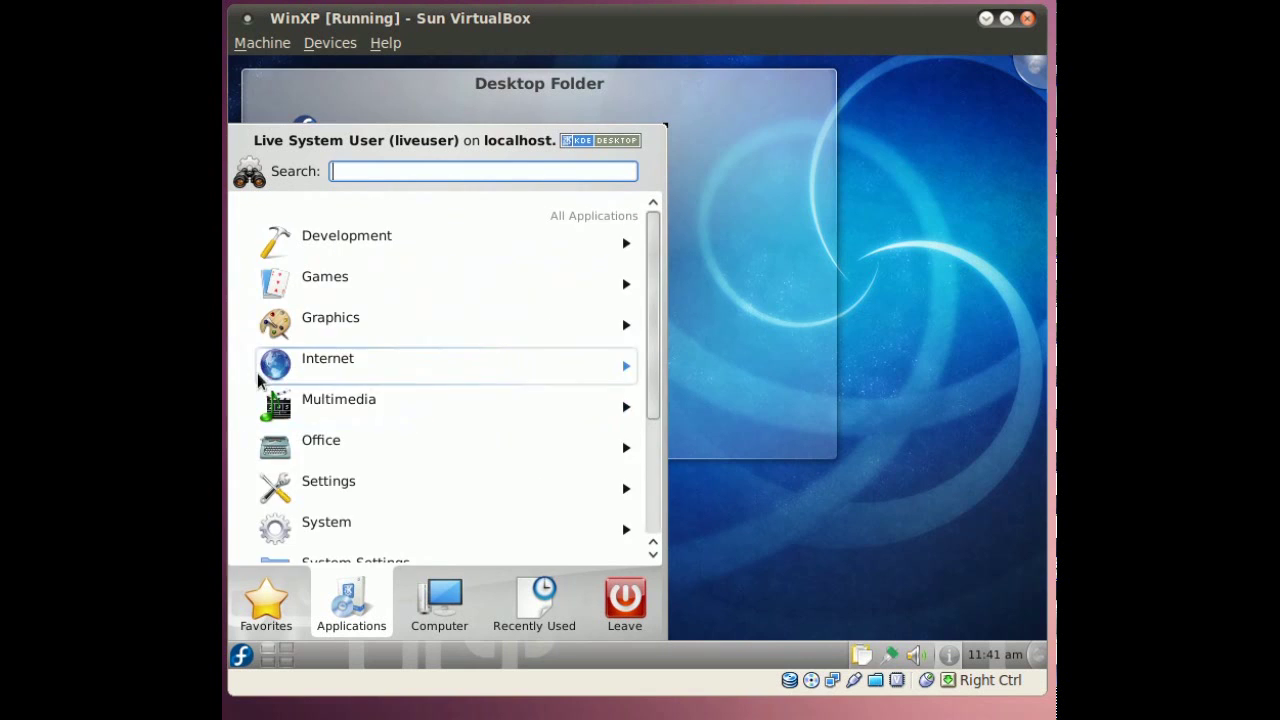
scroll(461, 427, "down", 2)
left_click(367, 259)
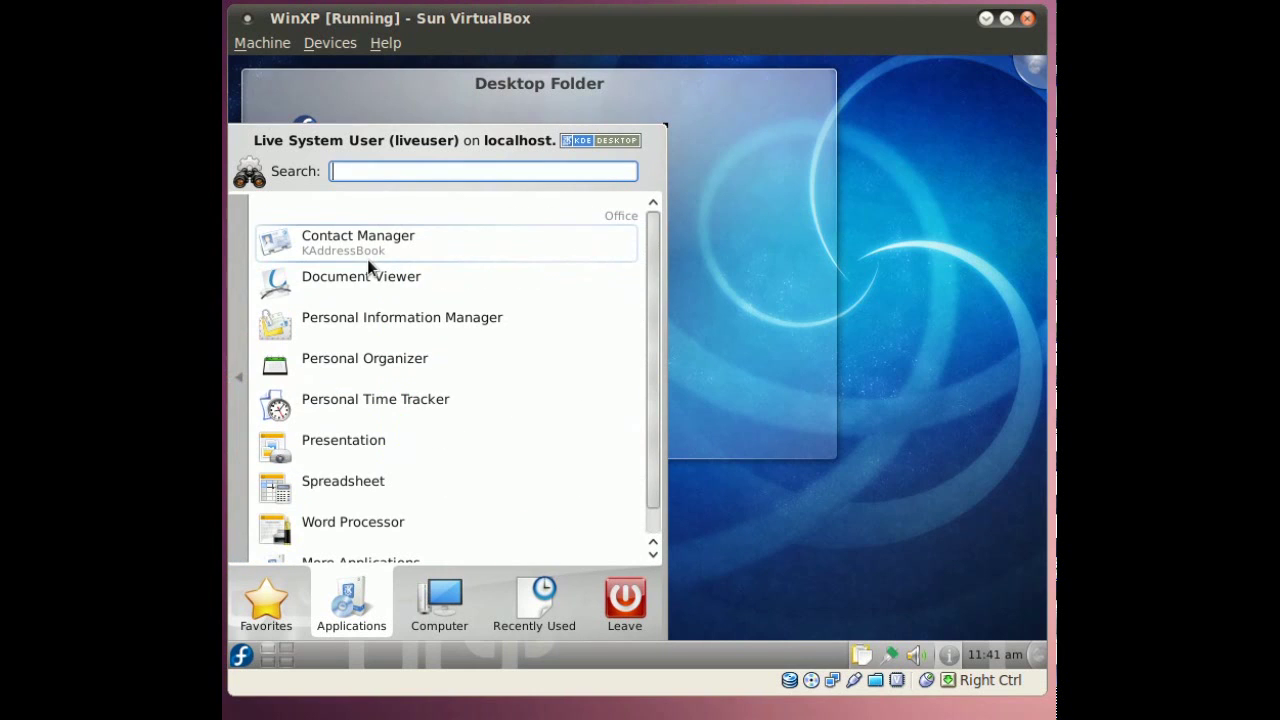
scroll(443, 275, "down", 1)
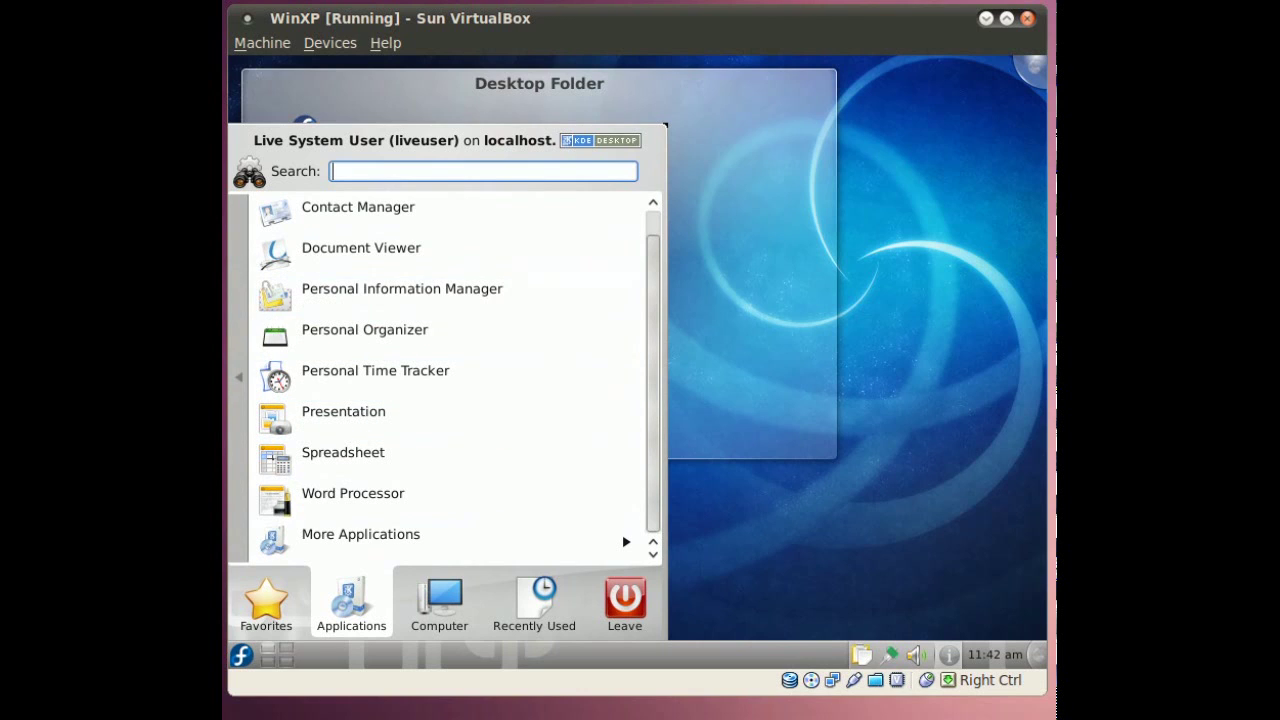
left_click(378, 541)
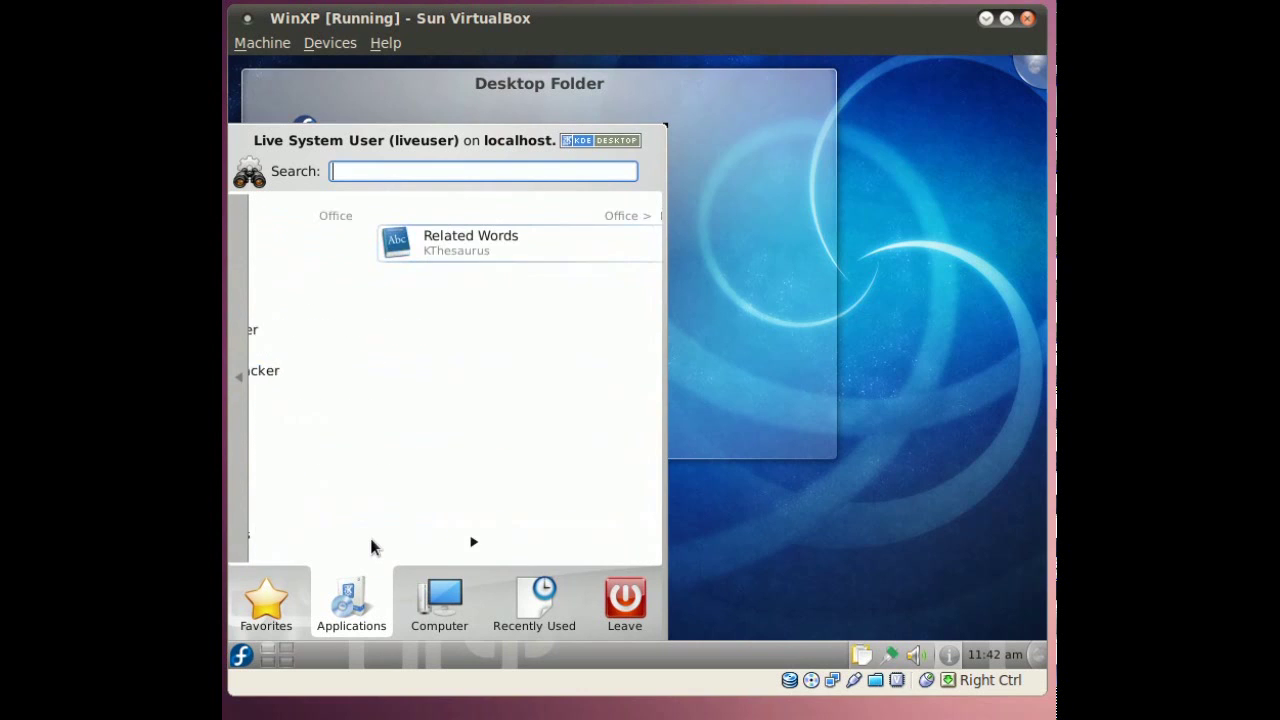
left_click(240, 416)
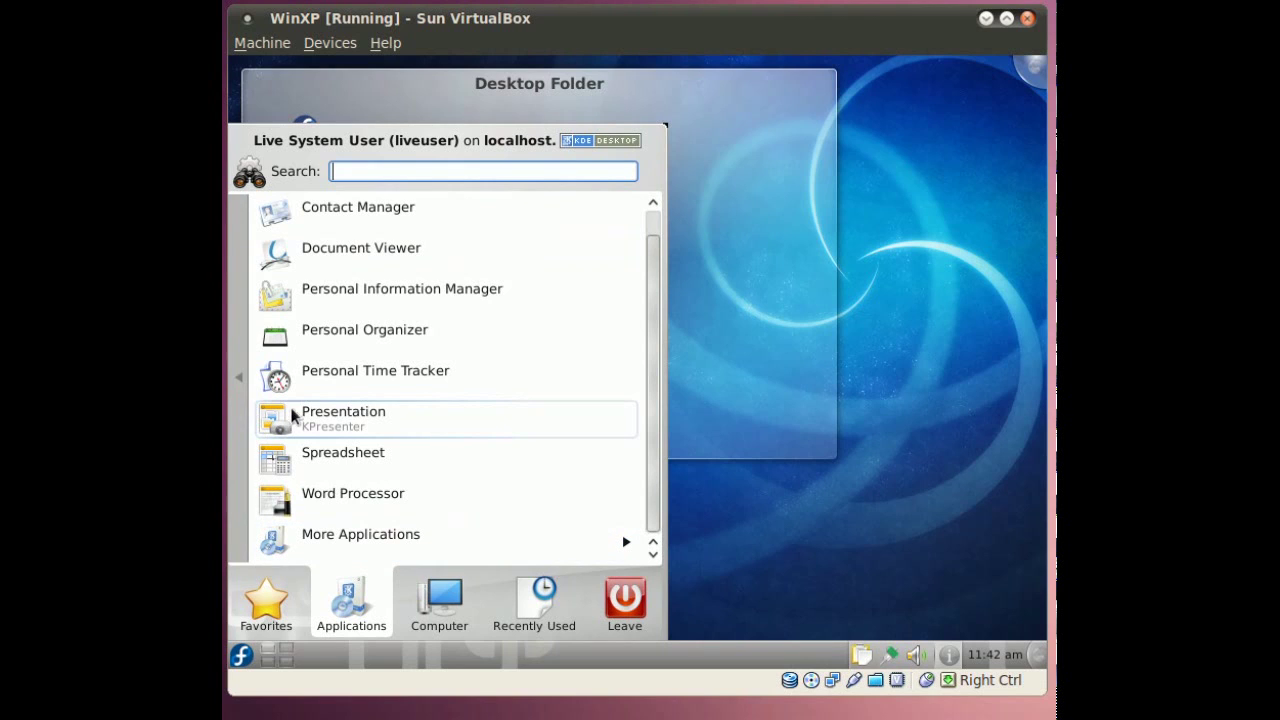
left_click(238, 417)
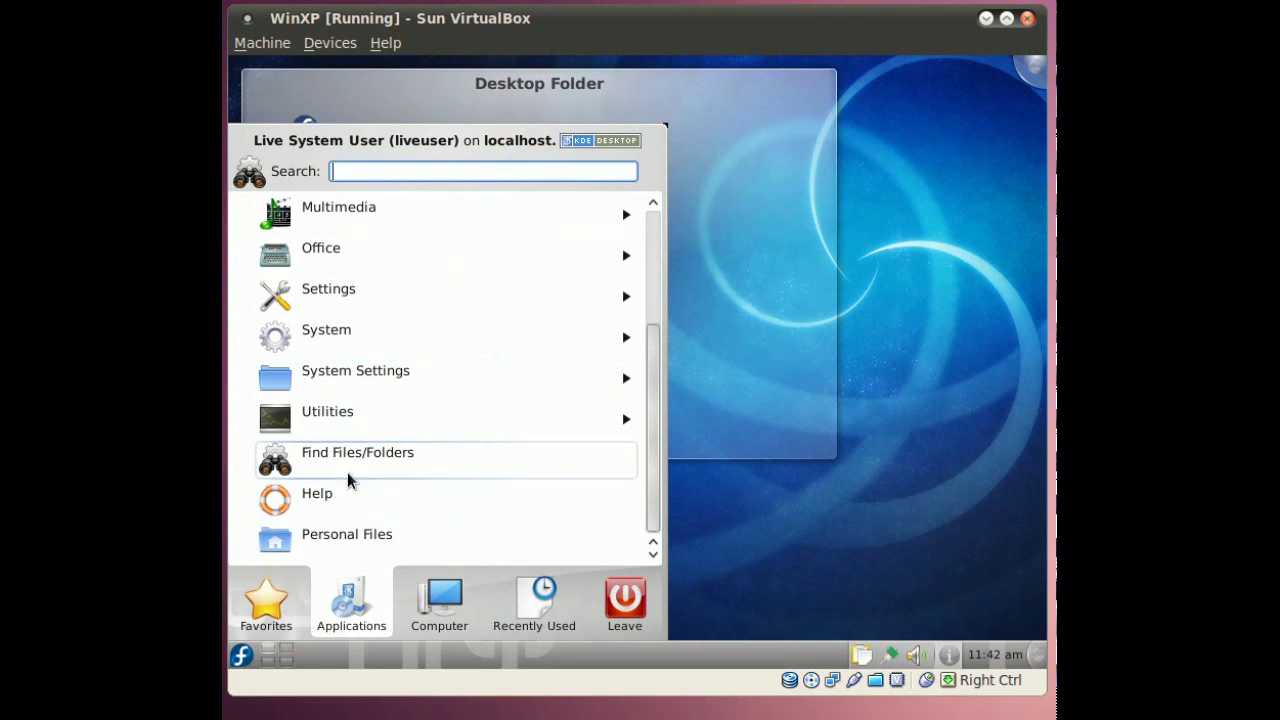
Open System Settings from the launcher's Computer section, look through its general categories, and close it
left_click(447, 605)
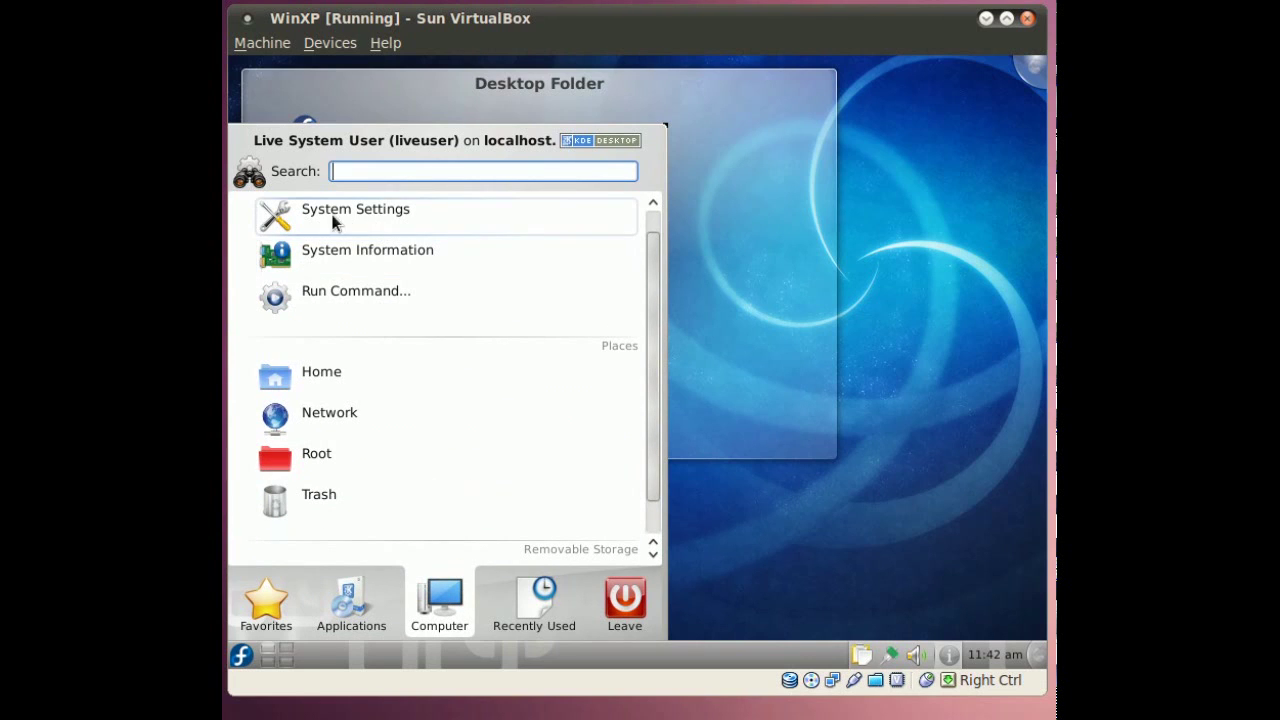
left_click(338, 213)
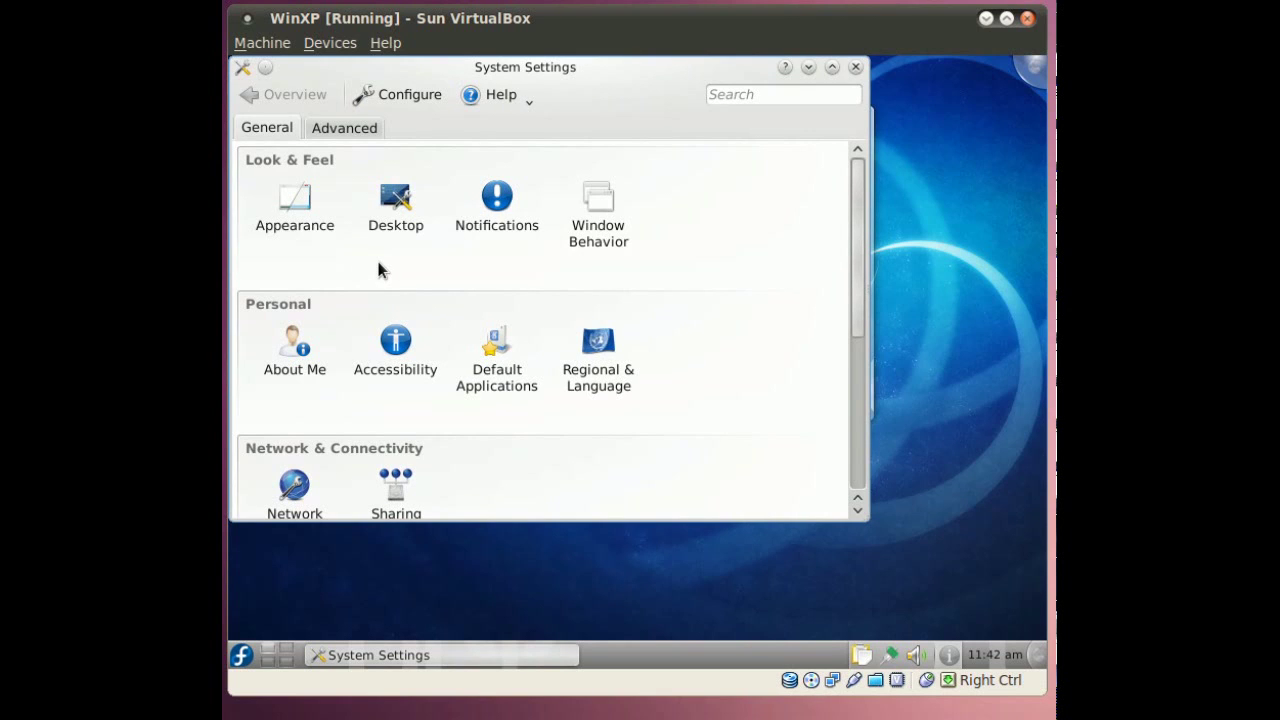
mouse_move(295, 203)
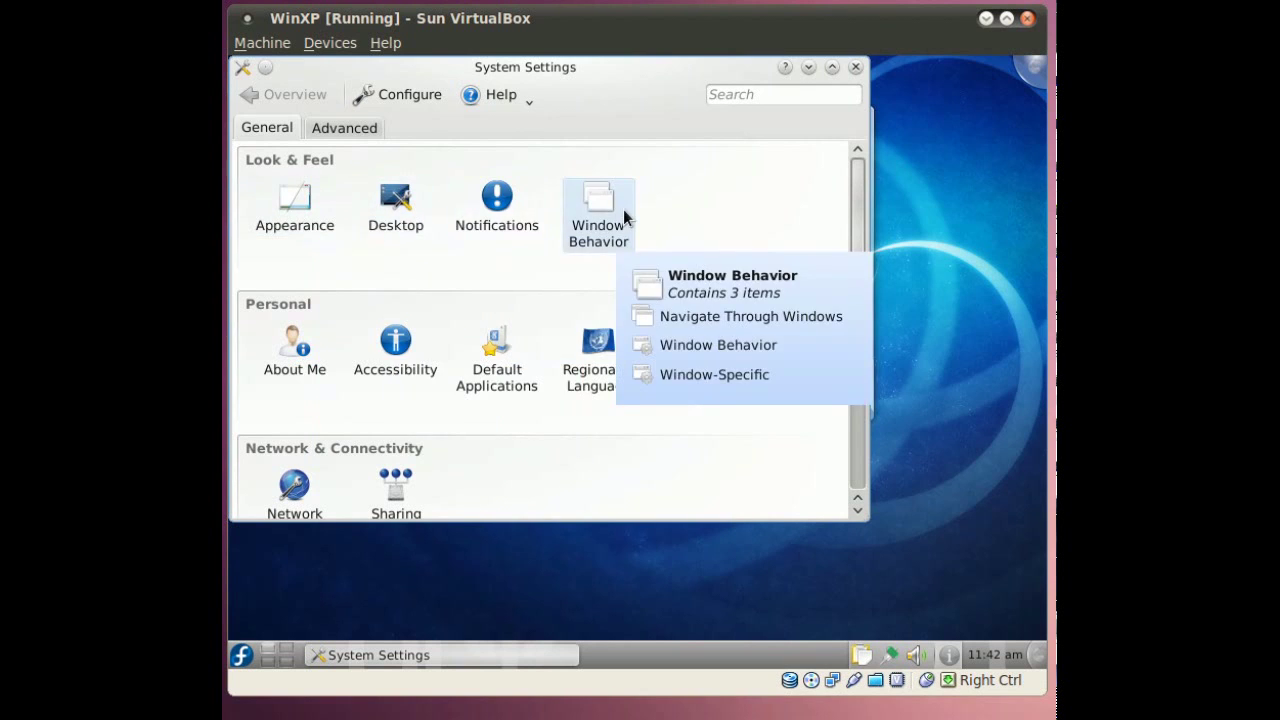
scroll(631, 212, "down", 3)
scroll(630, 216, "up", 3)
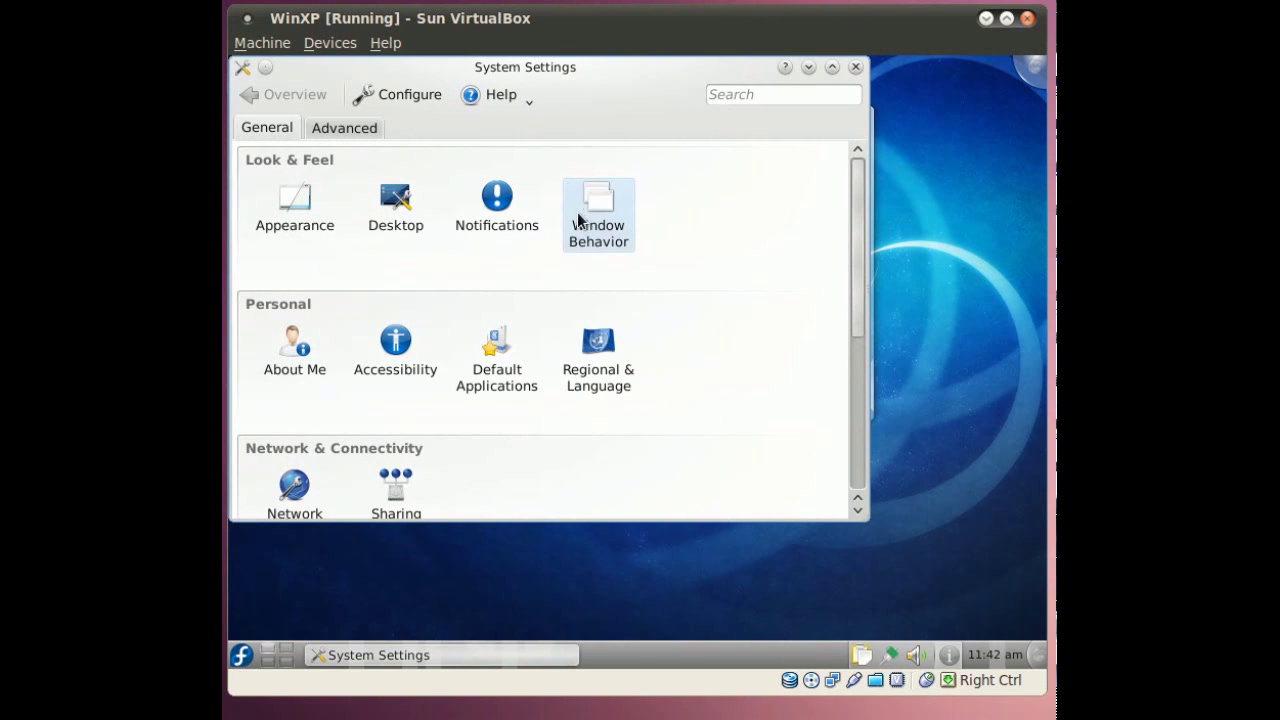
left_click(855, 67)
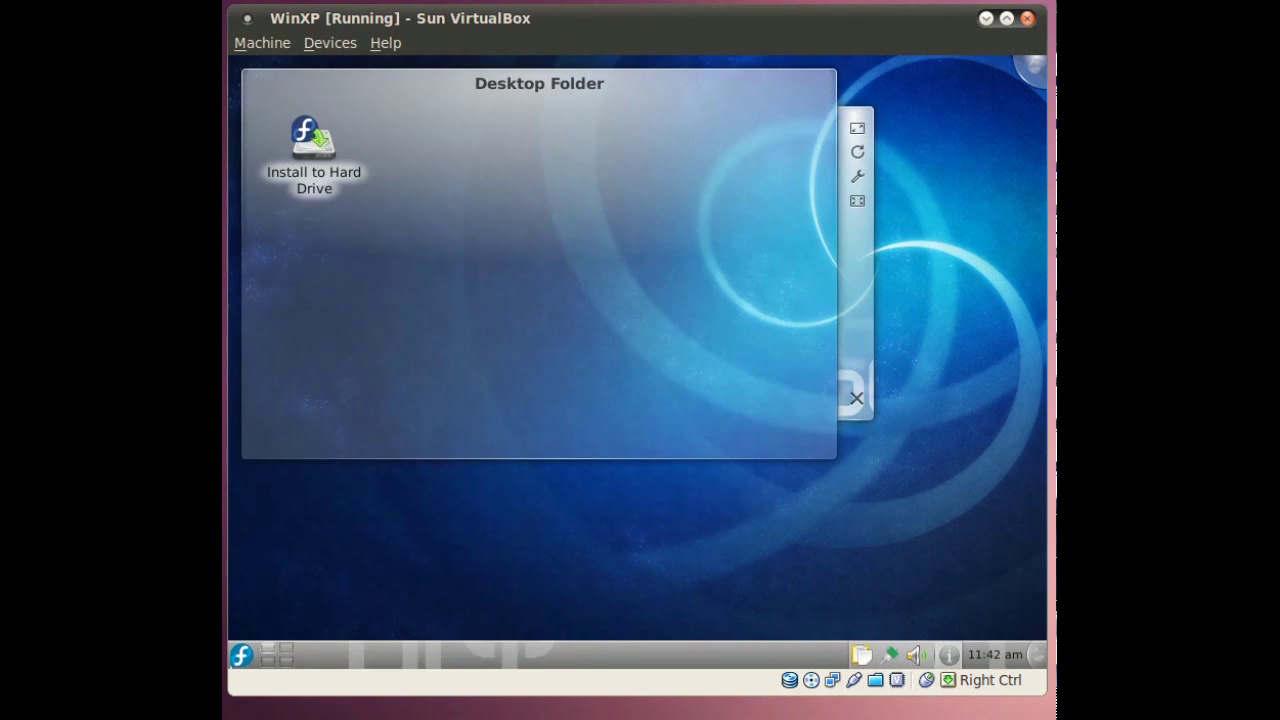
Open System Information from the launcher's Computer section and look through its disk, OS, display and battery details
left_click(242, 655)
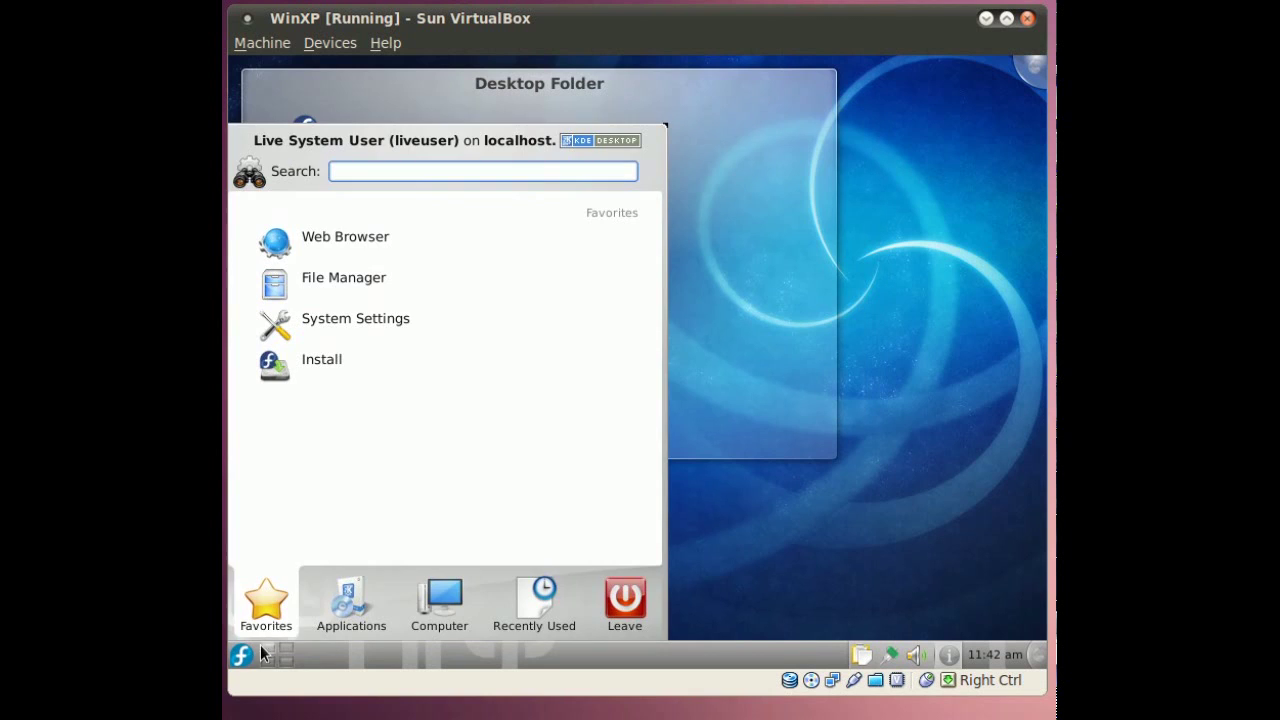
left_click(438, 602)
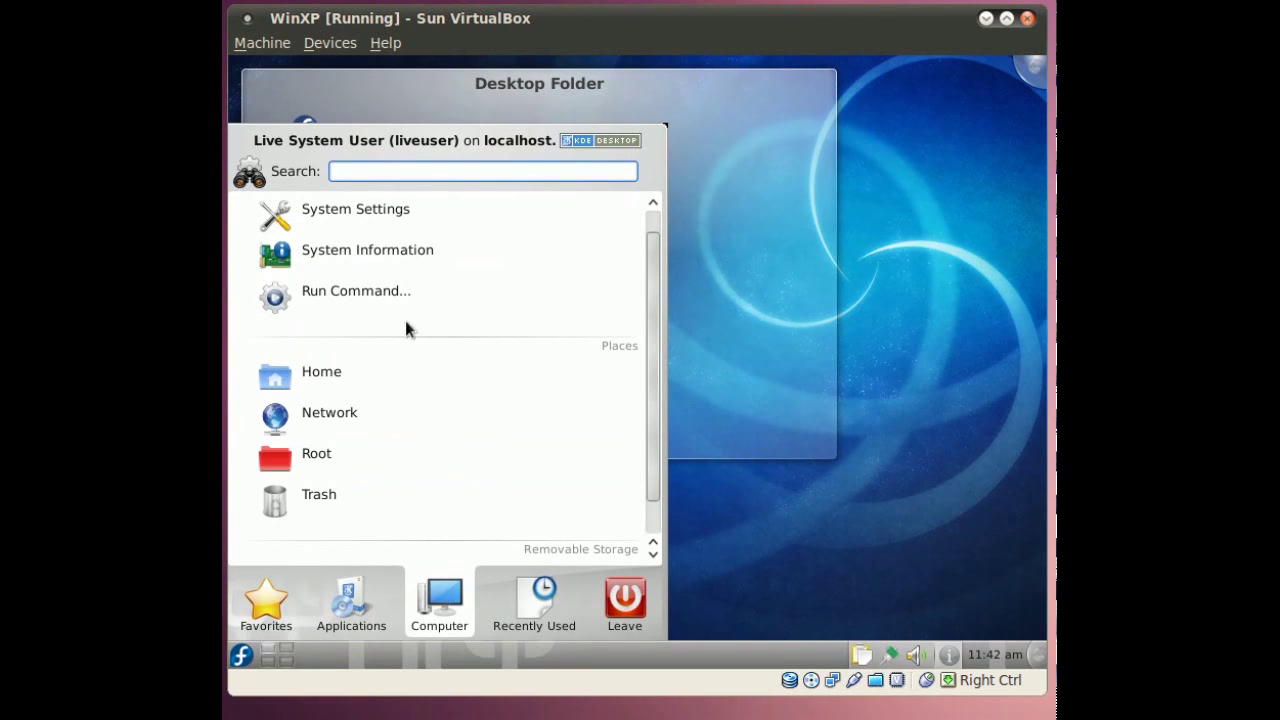
left_click(395, 251)
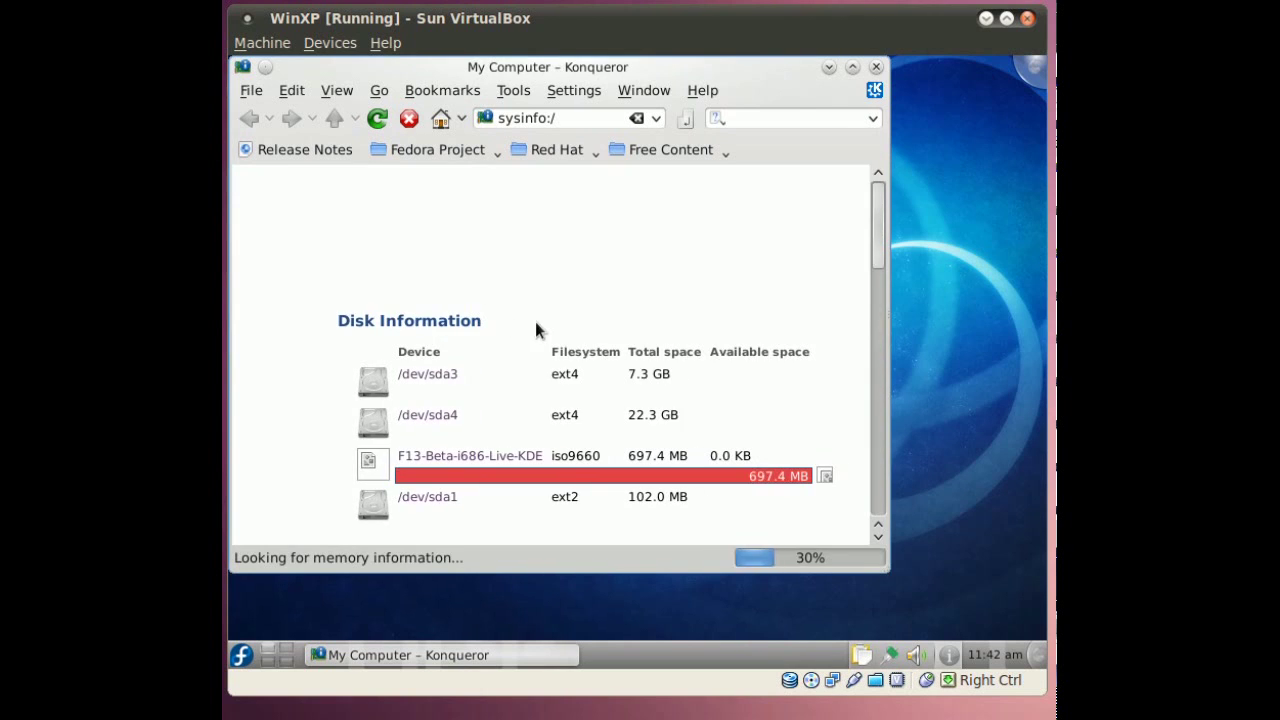
scroll(673, 333, "down", 4)
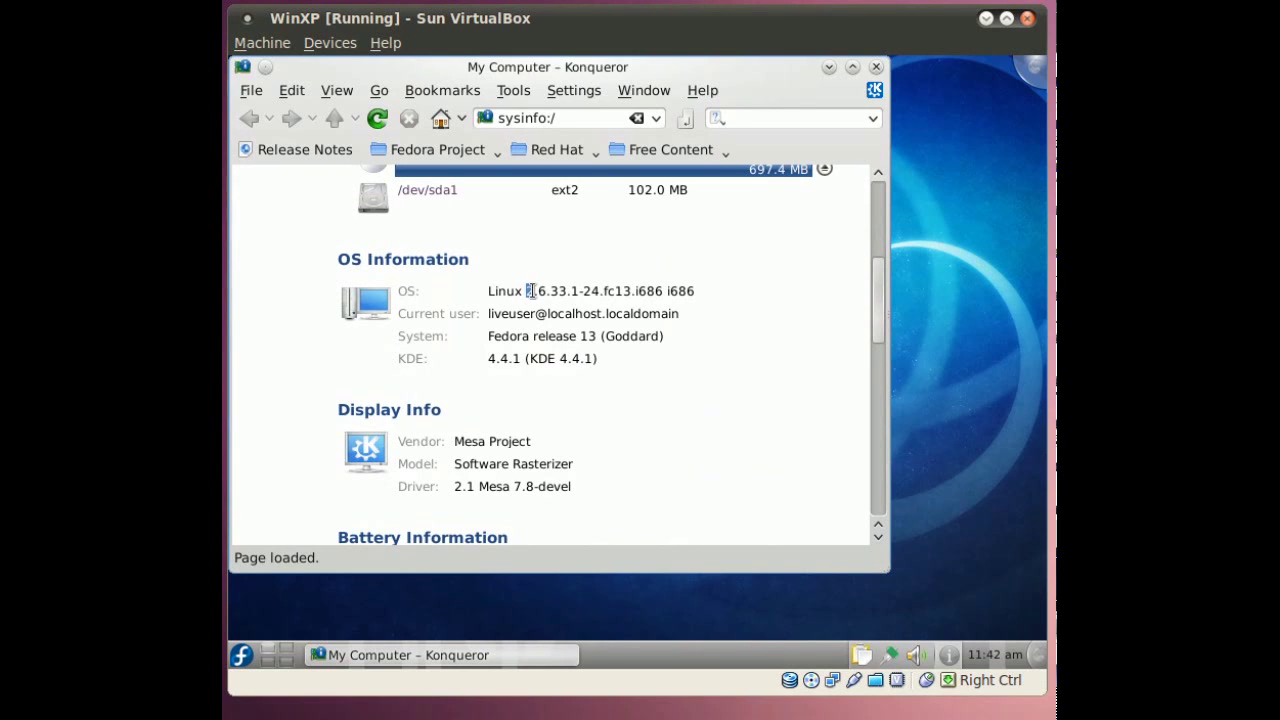
mouse_move(526, 291)
left_mouse_down()
mouse_move(568, 293)
mouse_move(498, 298)
mouse_move(525, 298)
left_mouse_up()
left_click(568, 293)
scroll(516, 296, "down", 1)
left_click(525, 298)
scroll(525, 298, "down", 2)
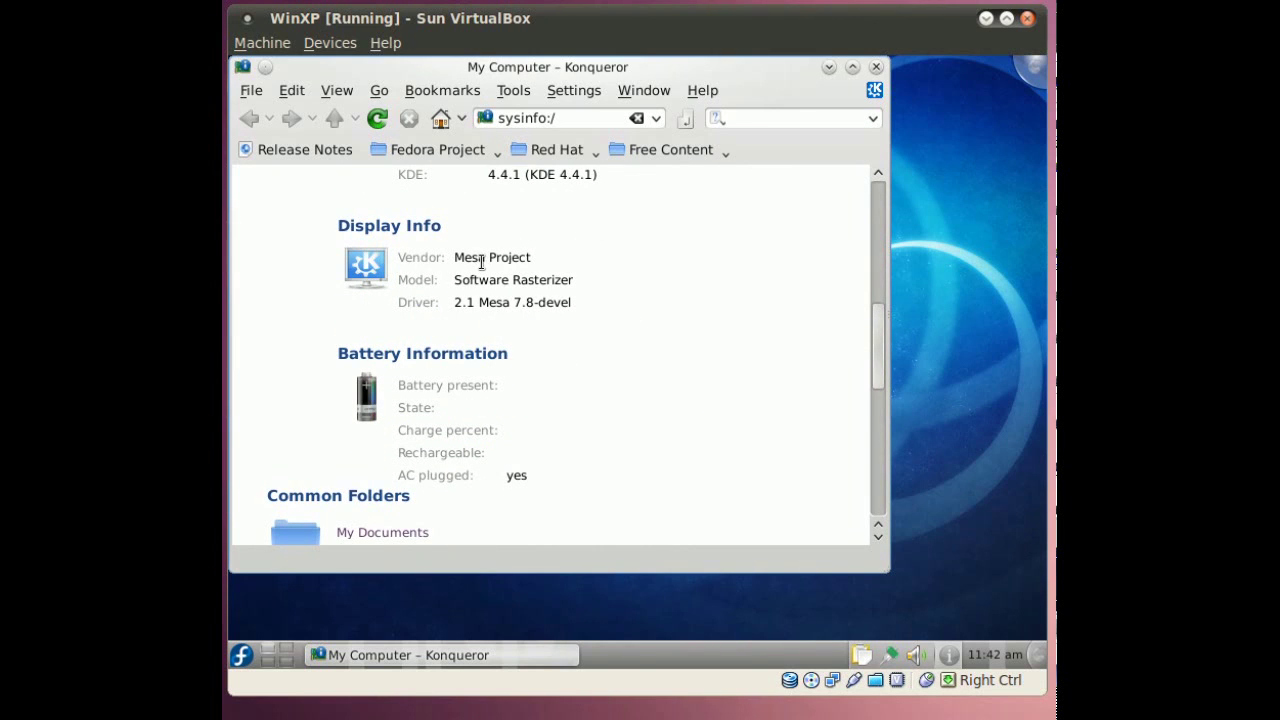
scroll(481, 262, "down", 8)
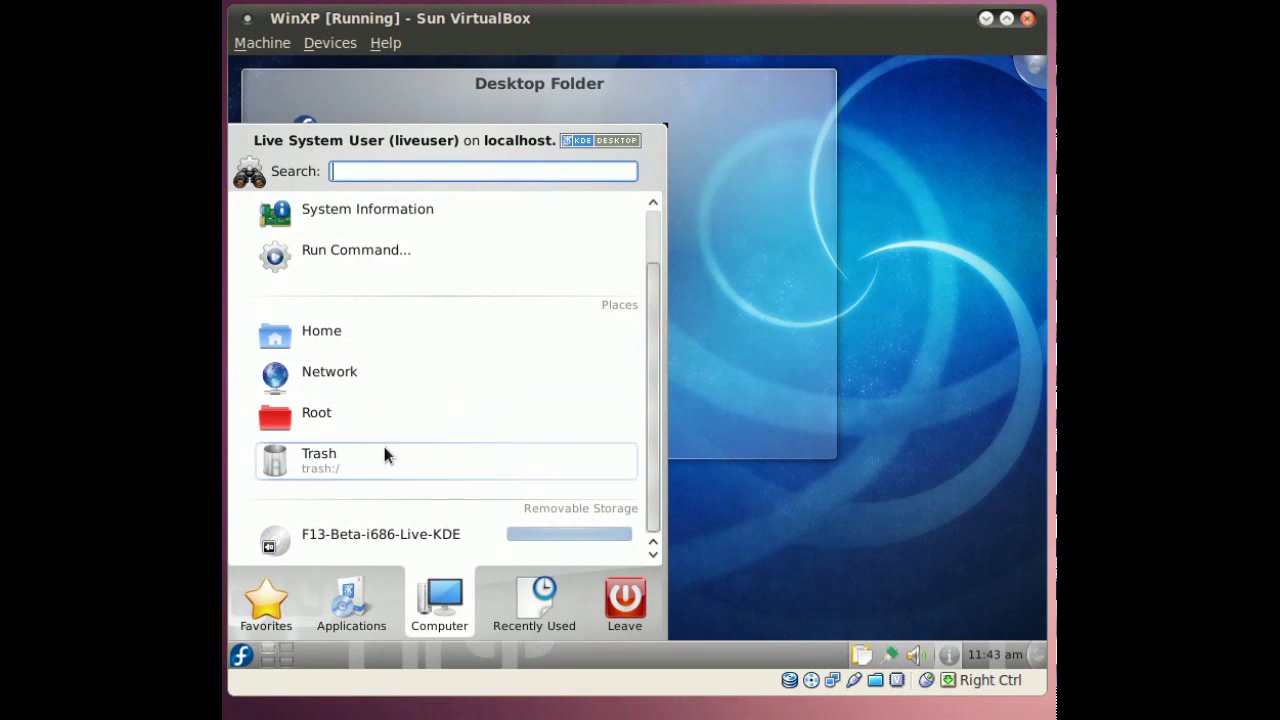
Look over the launcher's Recently Used and Leave sections, and close the launcher
left_click(546, 614)
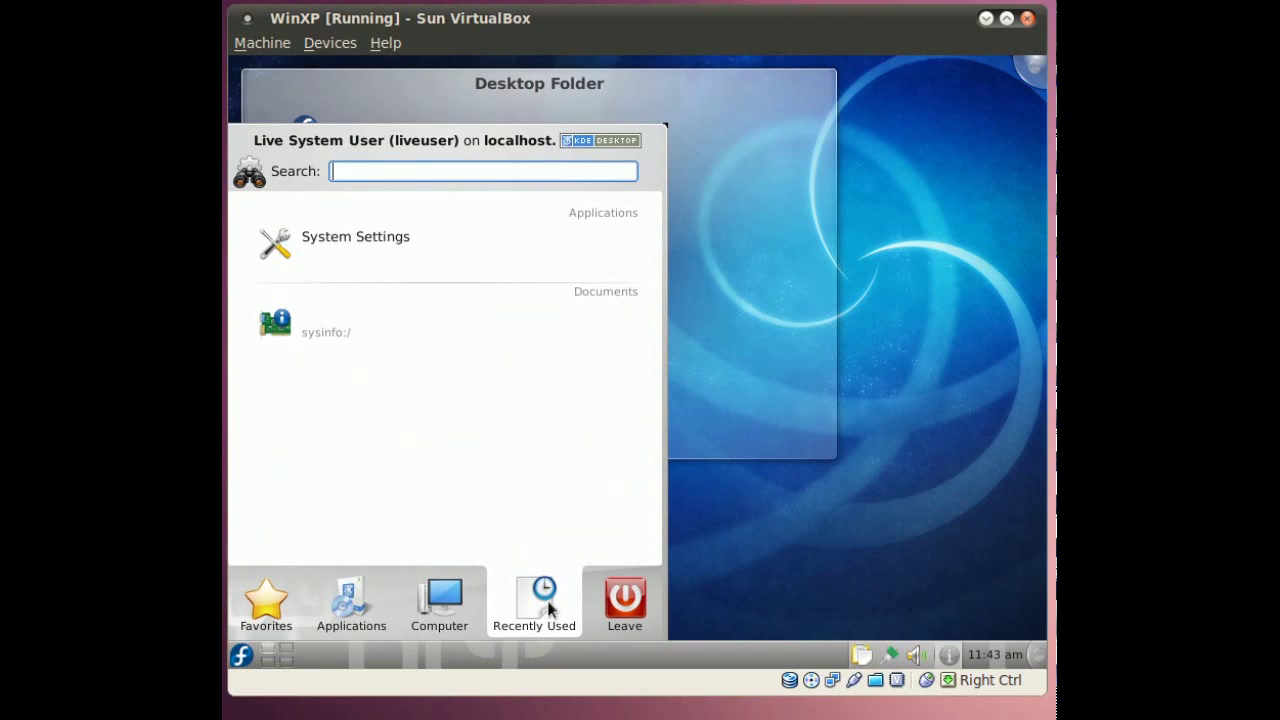
left_click(610, 598)
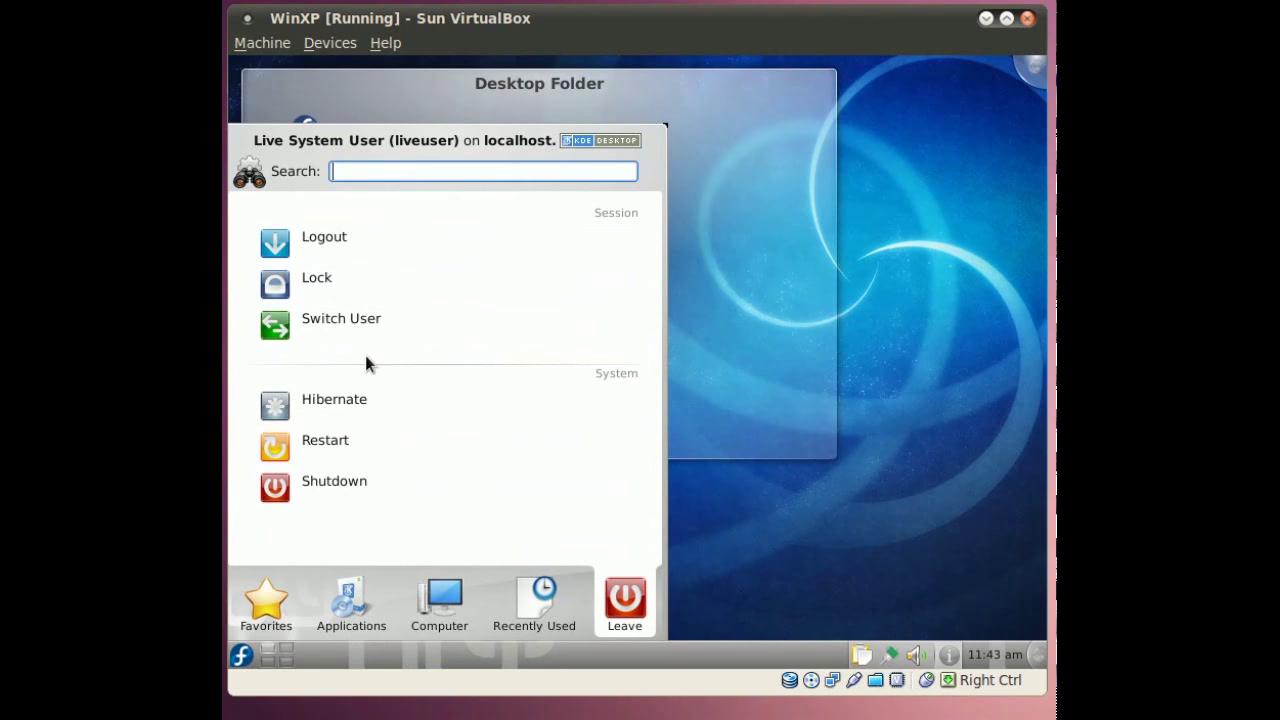
left_click(976, 500)
Browse the available desktop widgets and add the System Monitor widget to the desktop beside the Desktop Folder
left_click(1034, 65)
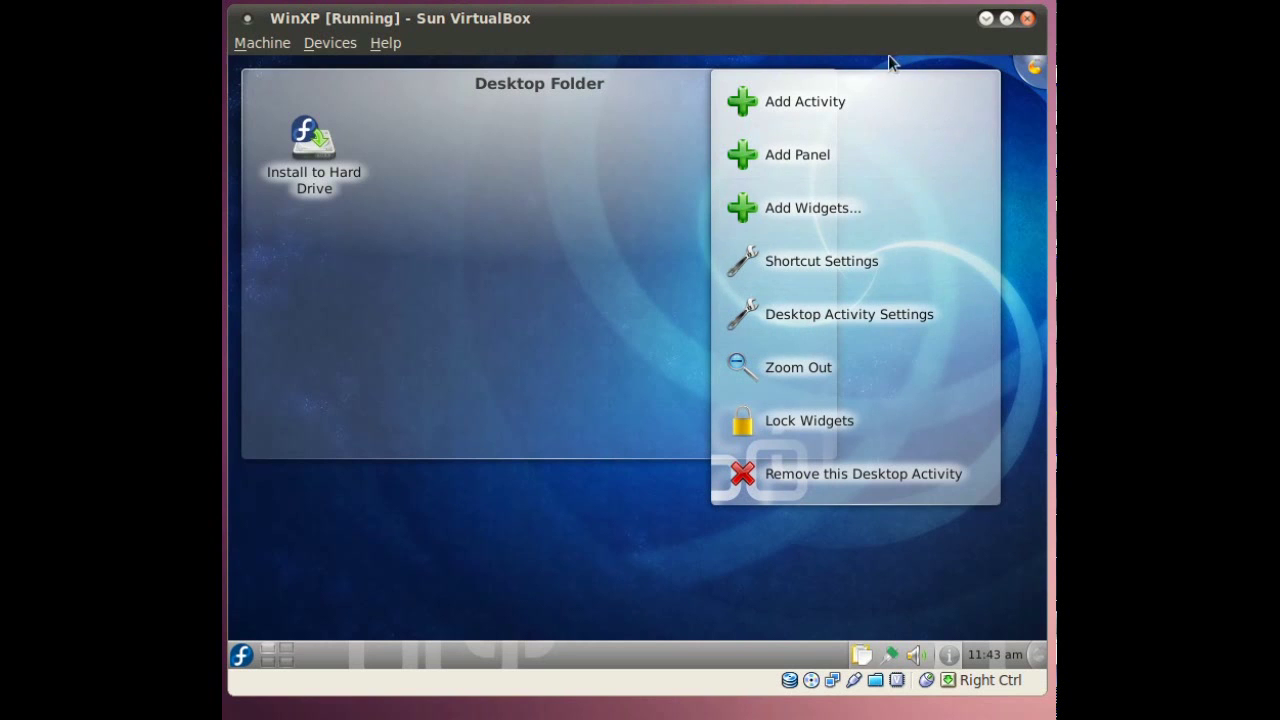
left_click(819, 214)
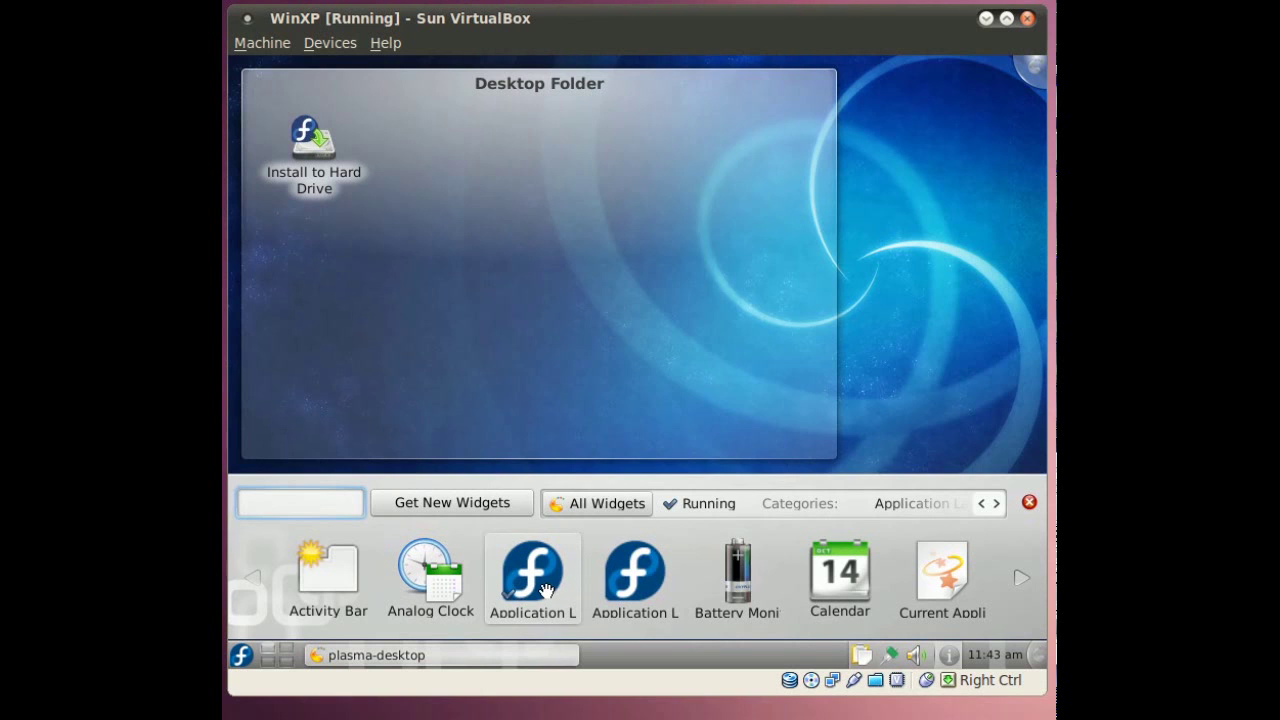
mouse_move(612, 590)
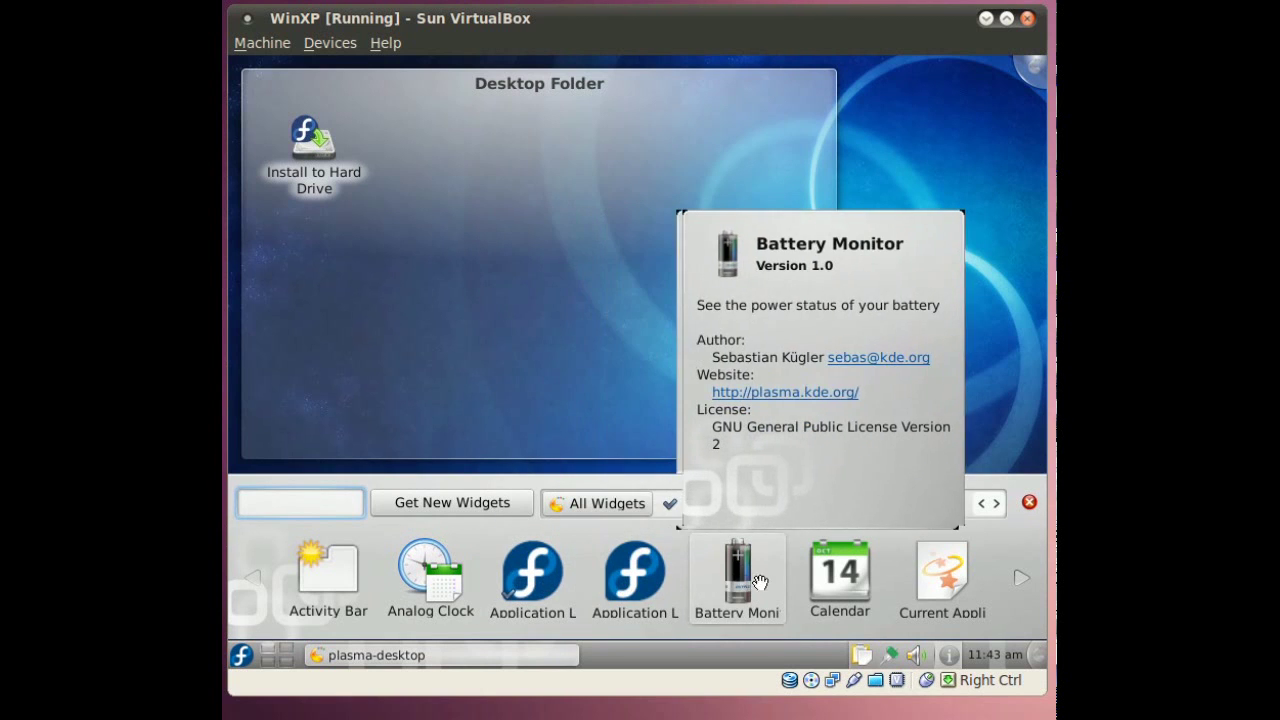
scroll(837, 578, "down", 3)
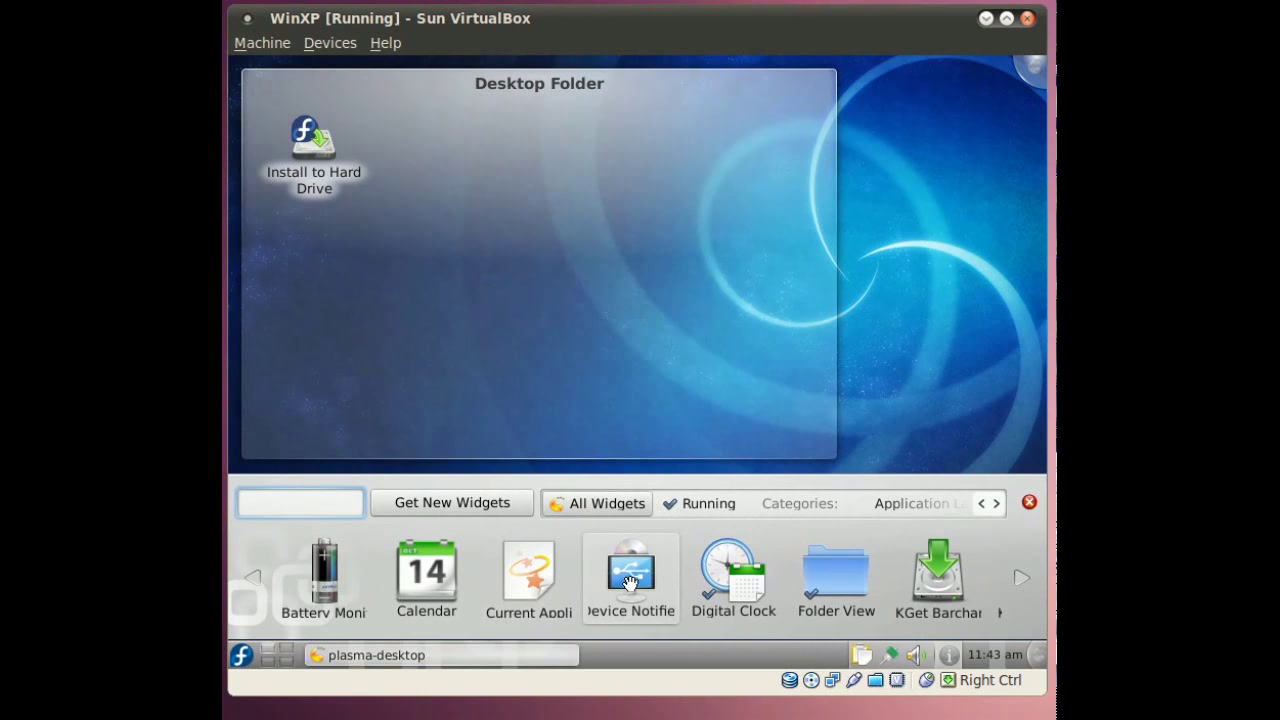
scroll(632, 580, "down", 4)
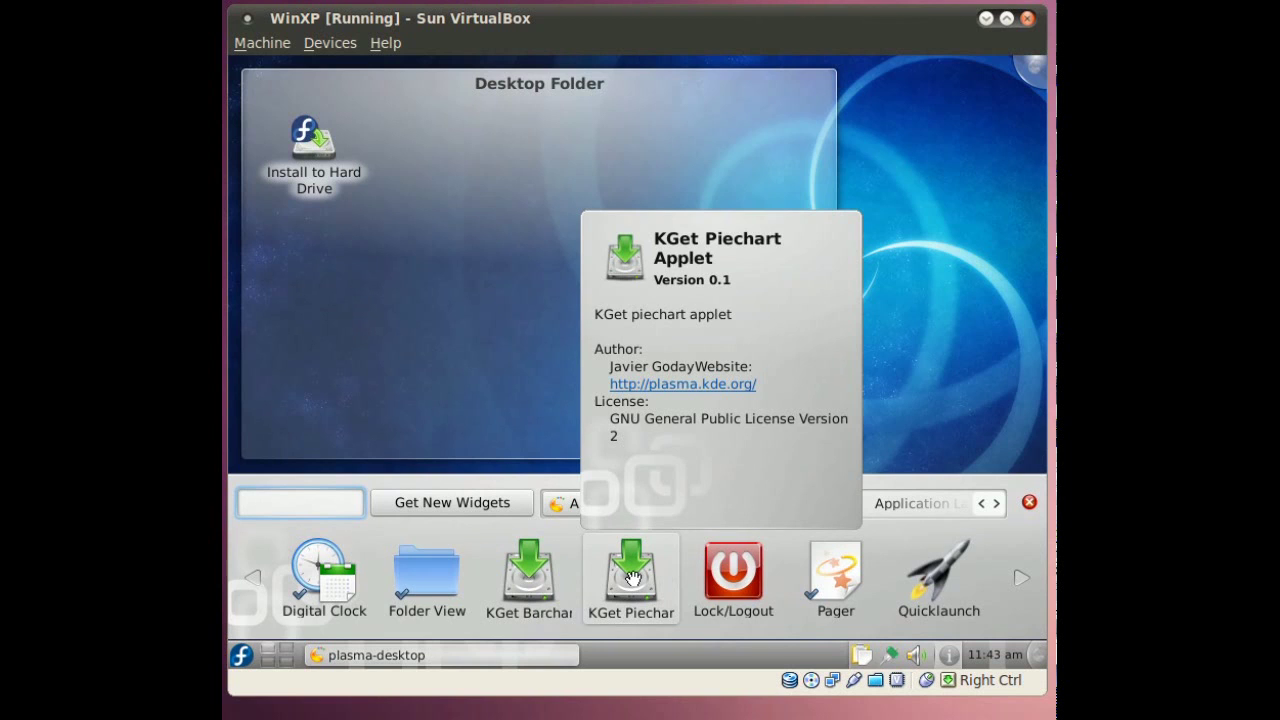
scroll(632, 578, "down", 4)
scroll(632, 578, "down", 4)
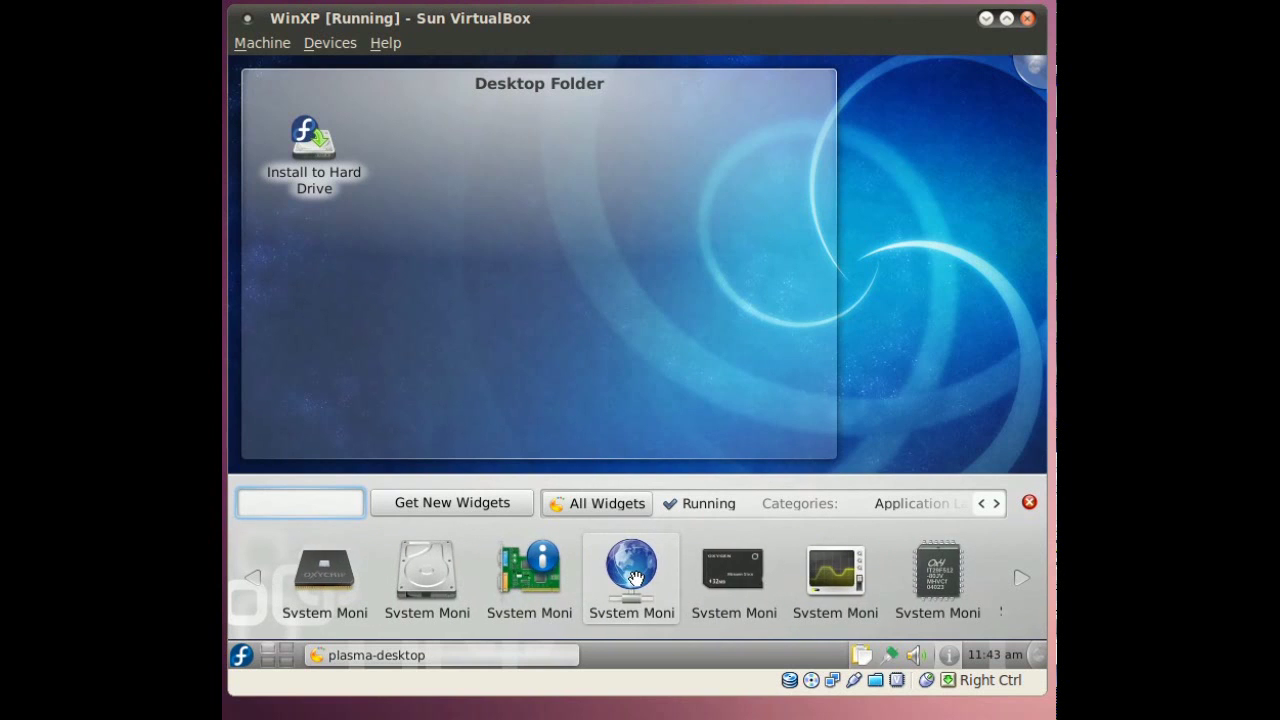
scroll(640, 575, "down", 1)
mouse_move(712, 571)
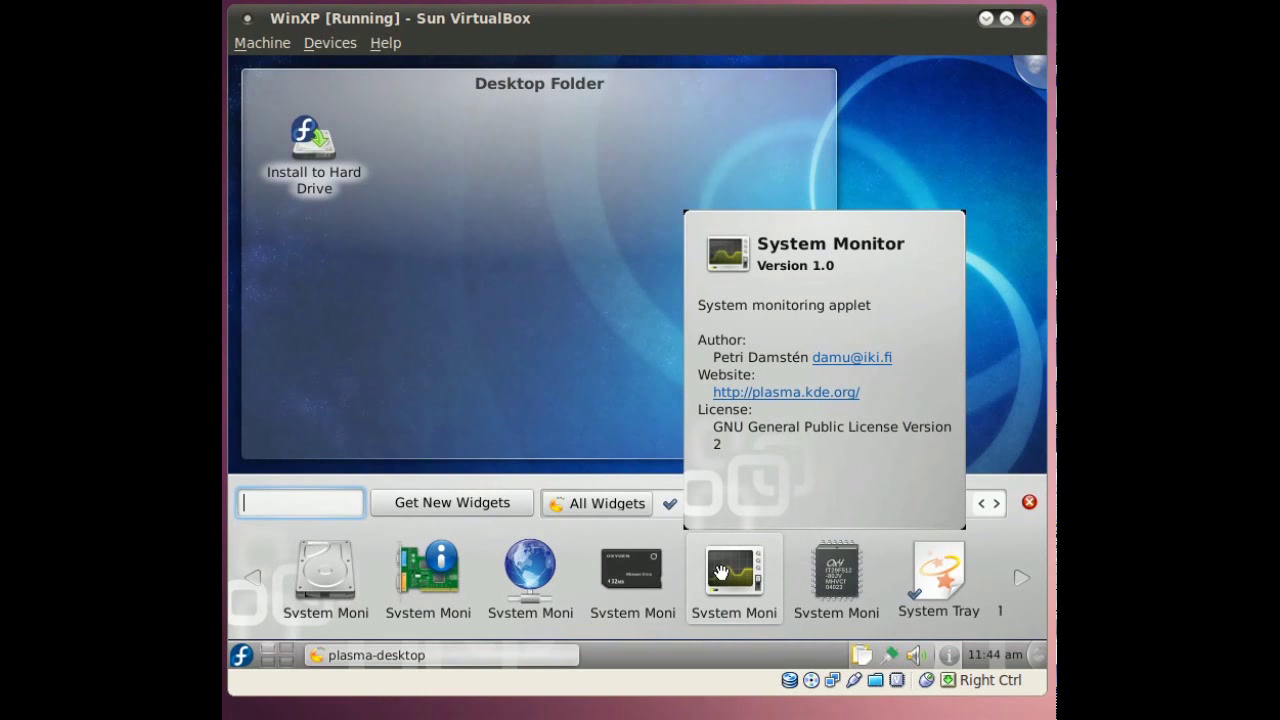
left_click_drag(722, 572, 869, 227)
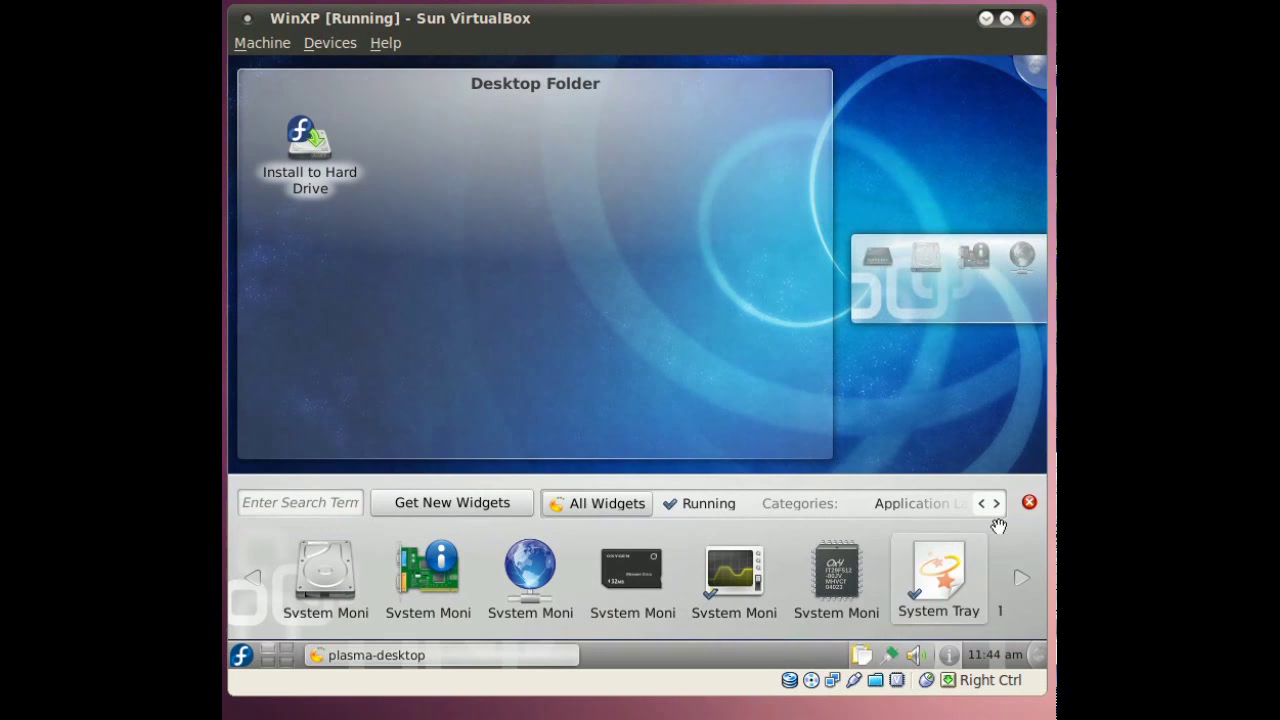
left_click(1029, 503)
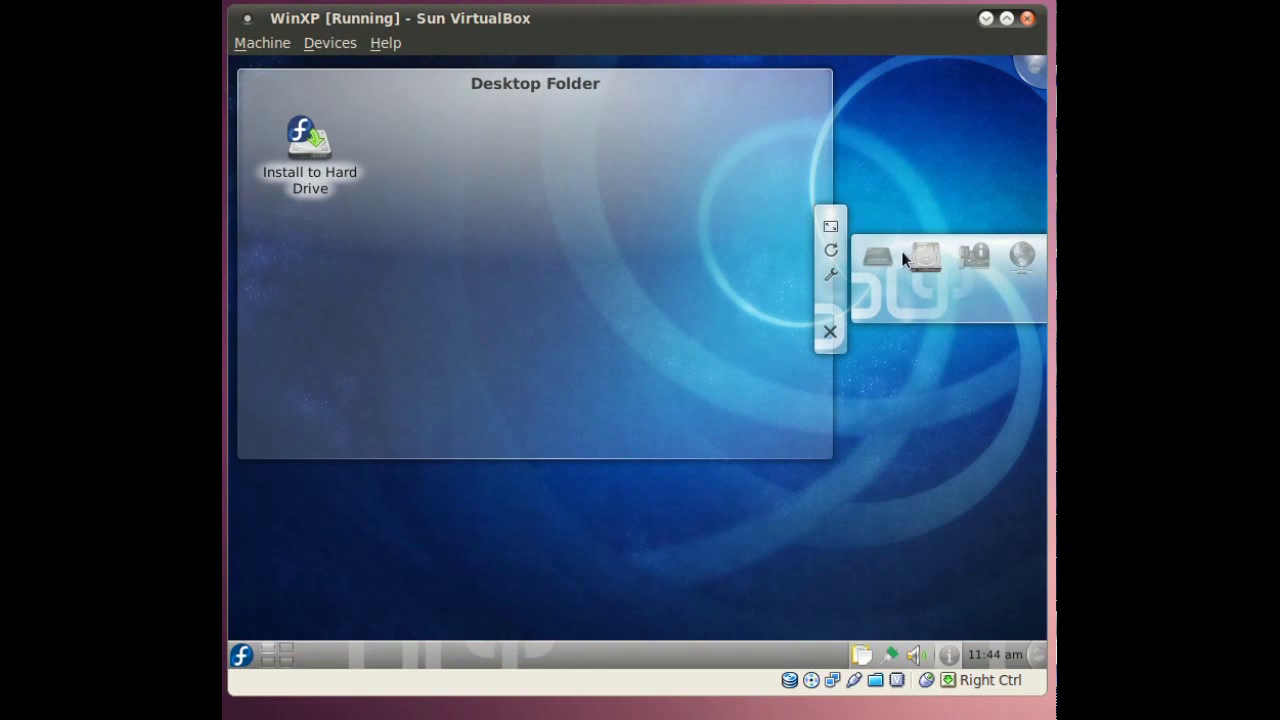
Show the disk space, CPU, hardware info, network and RAM monitors in the System Monitor widget
left_click(925, 255)
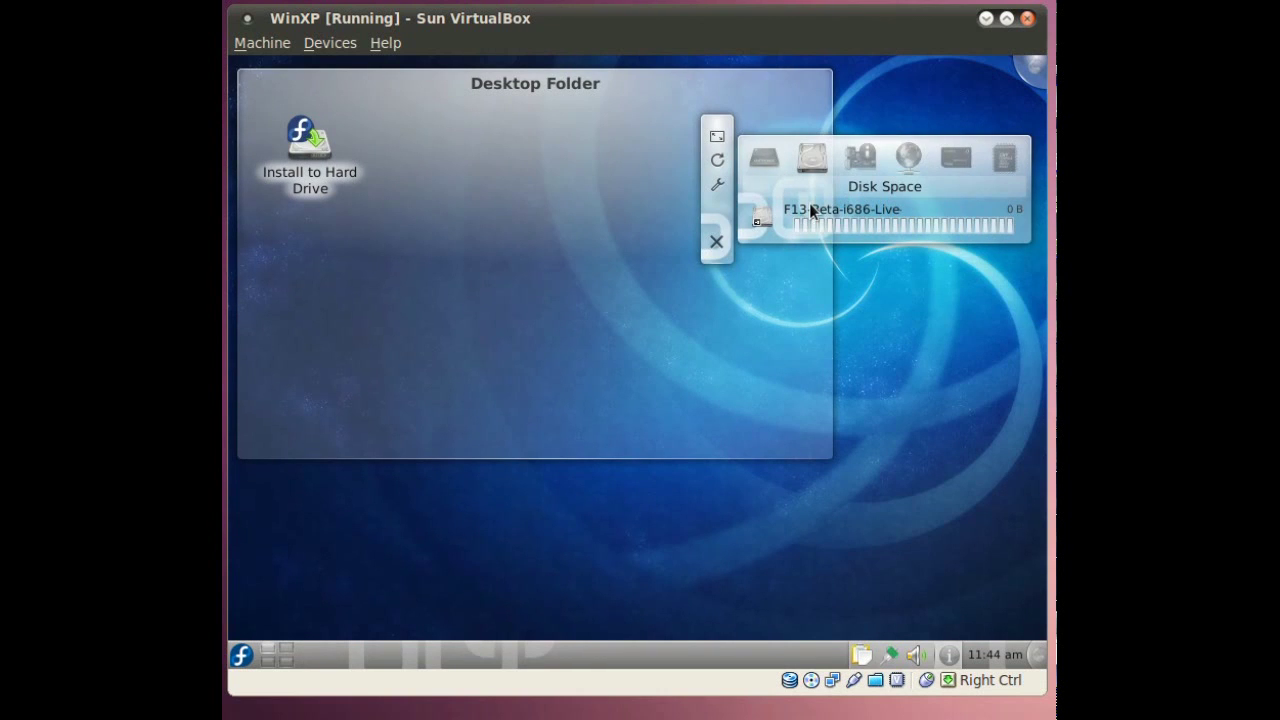
left_click(774, 160)
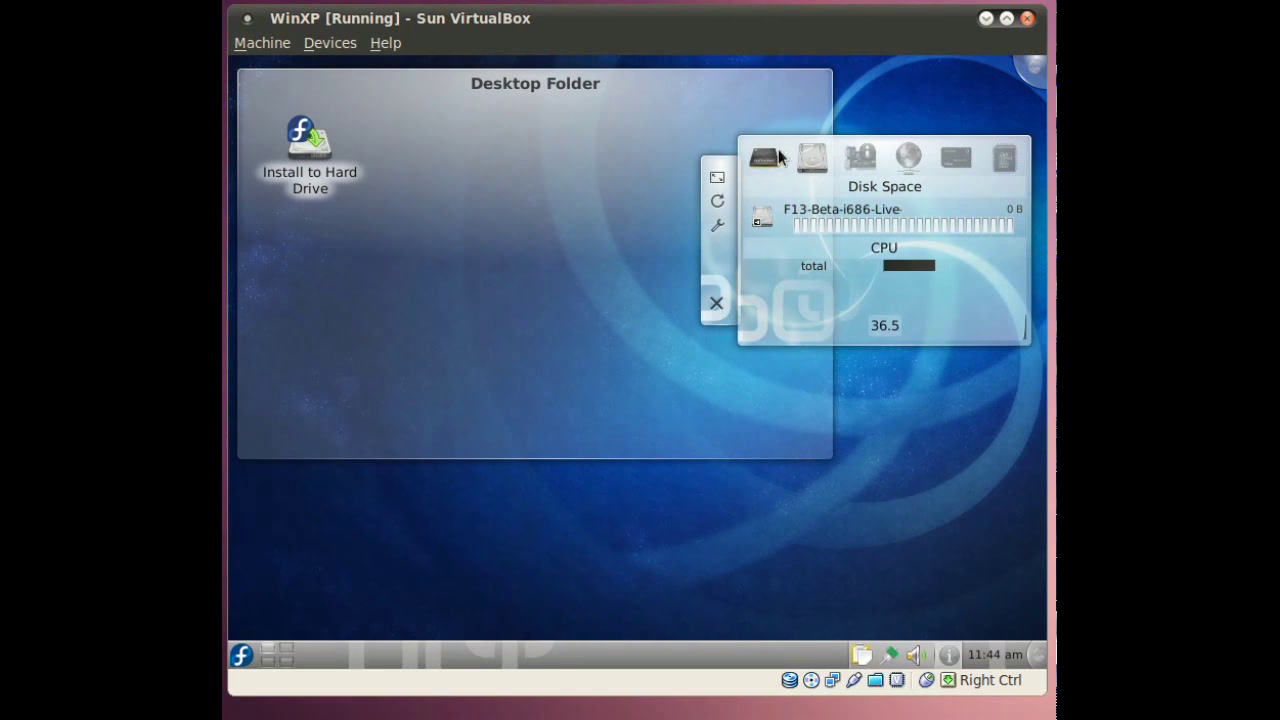
left_click(873, 163)
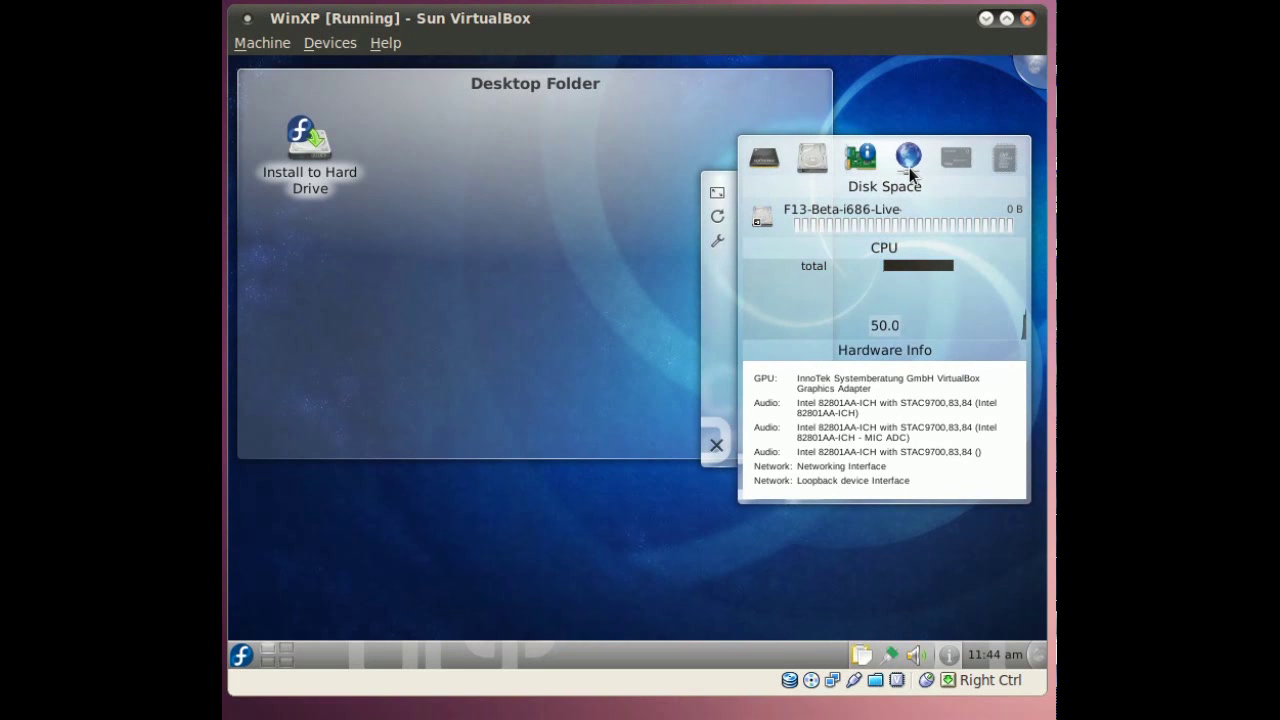
left_click(906, 163)
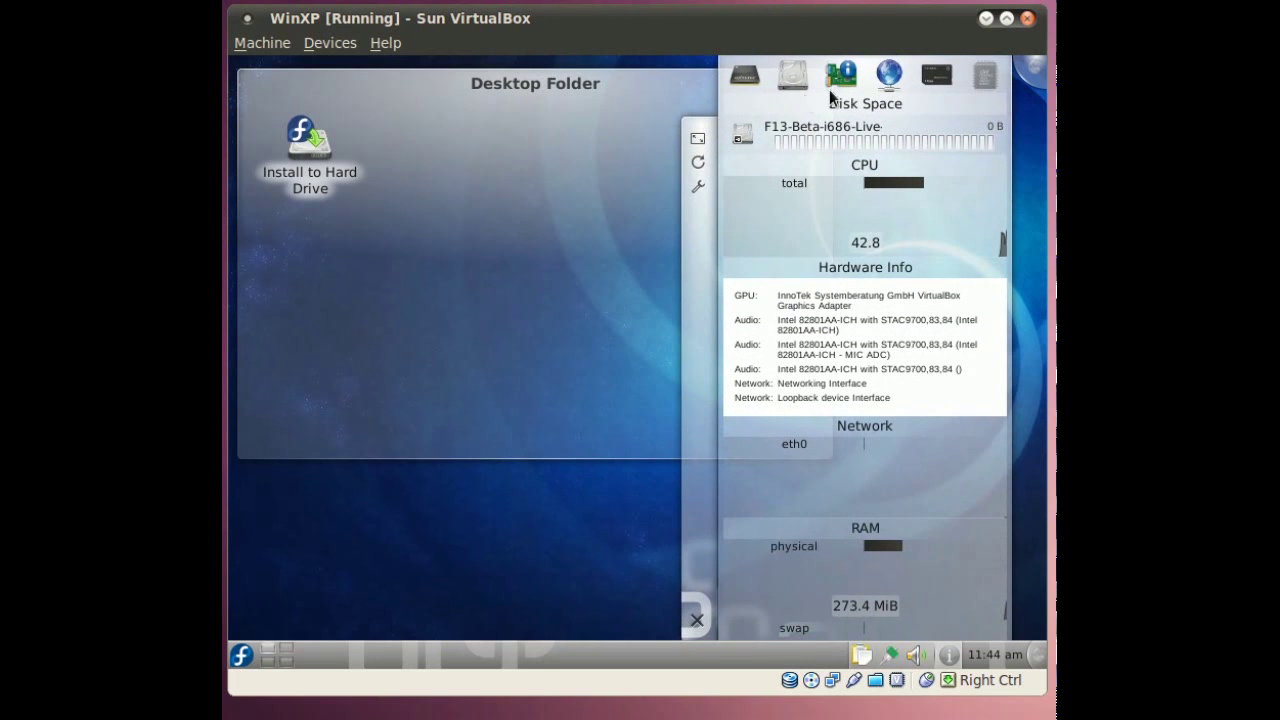
Hide the hardware info and network monitors, and remove the System Monitor widget from the desktop
left_click(842, 76)
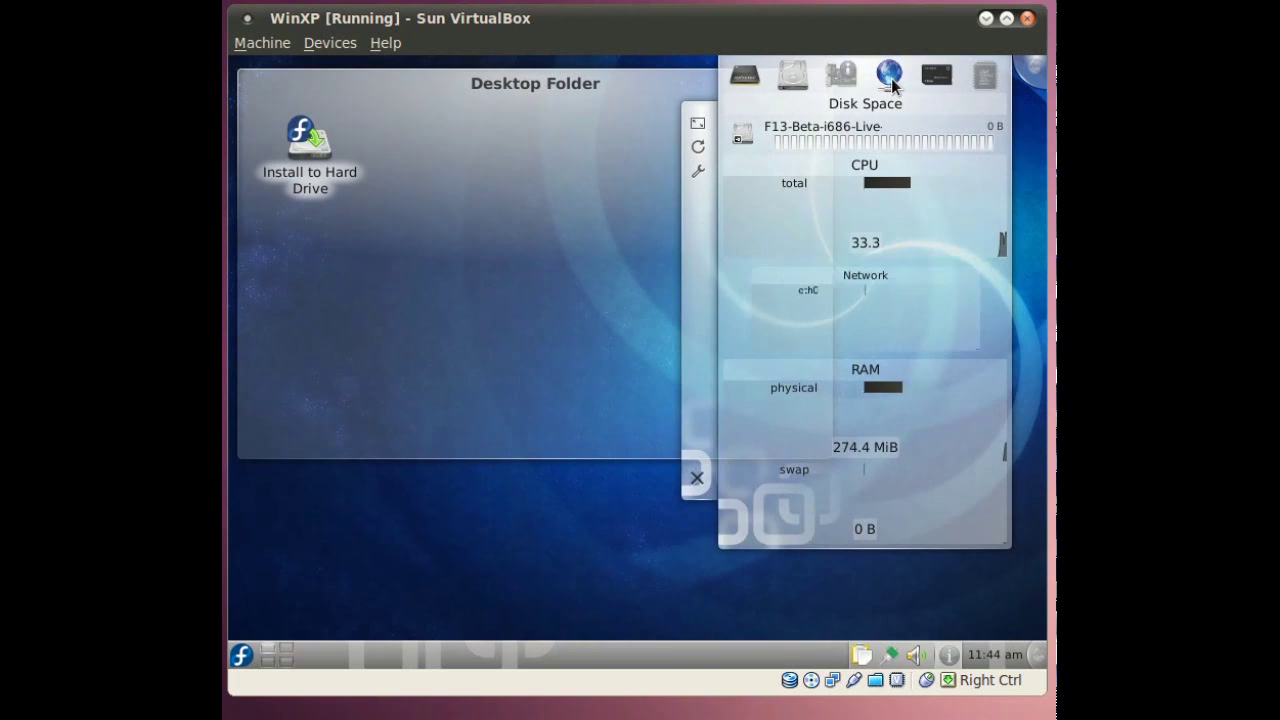
left_click(890, 80)
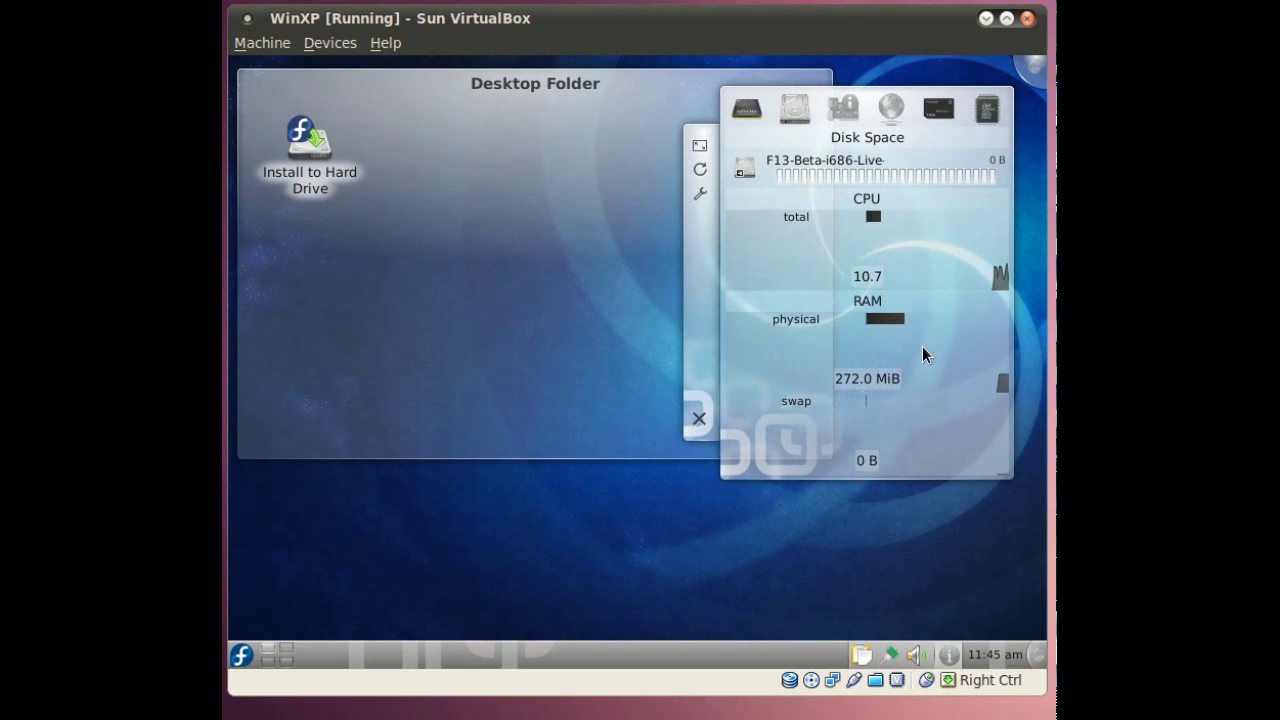
left_click(699, 418)
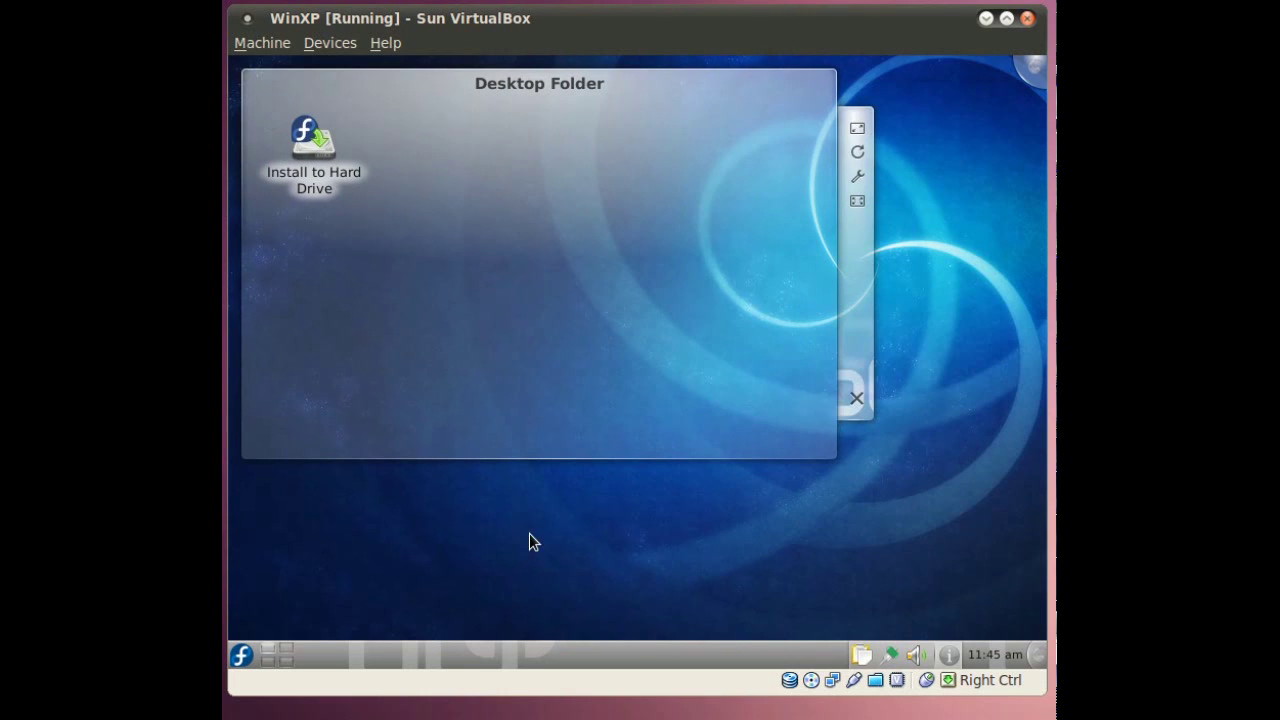
Browse the downloadable wallpapers from the desktop settings and install "construction 1"
right_click(531, 541)
left_click(496, 522)
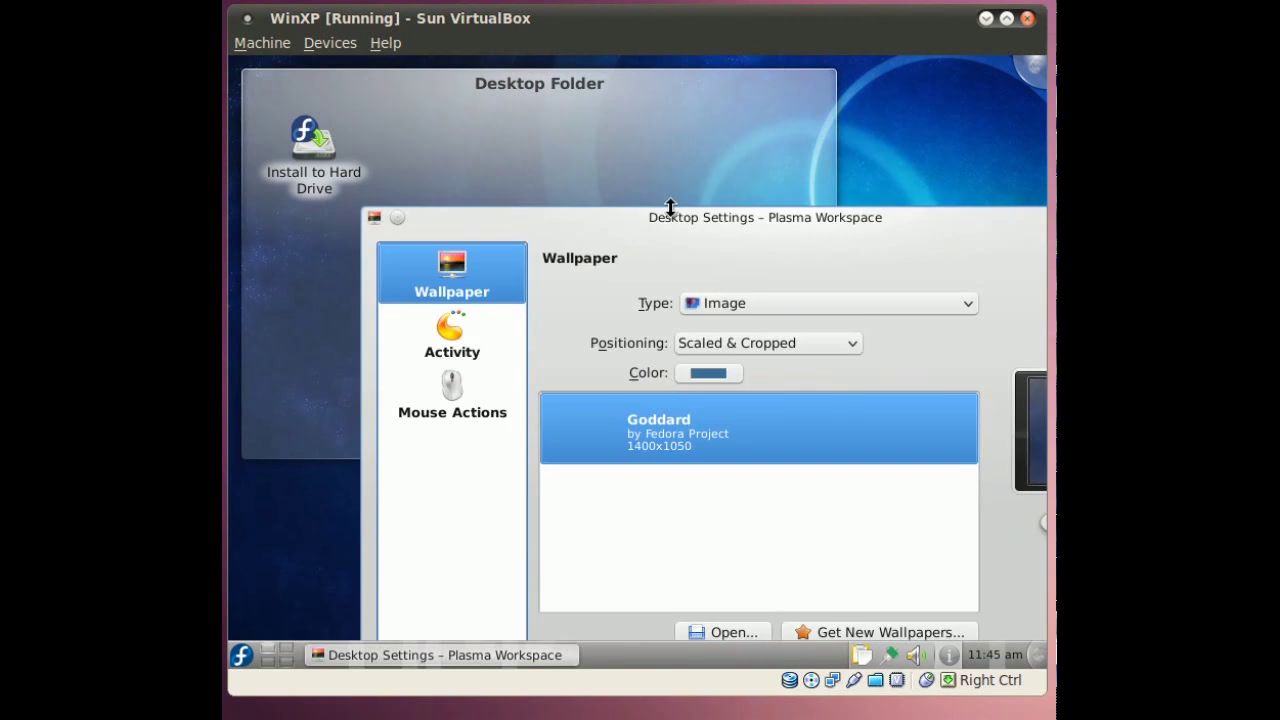
left_click_drag(669, 209, 540, 76)
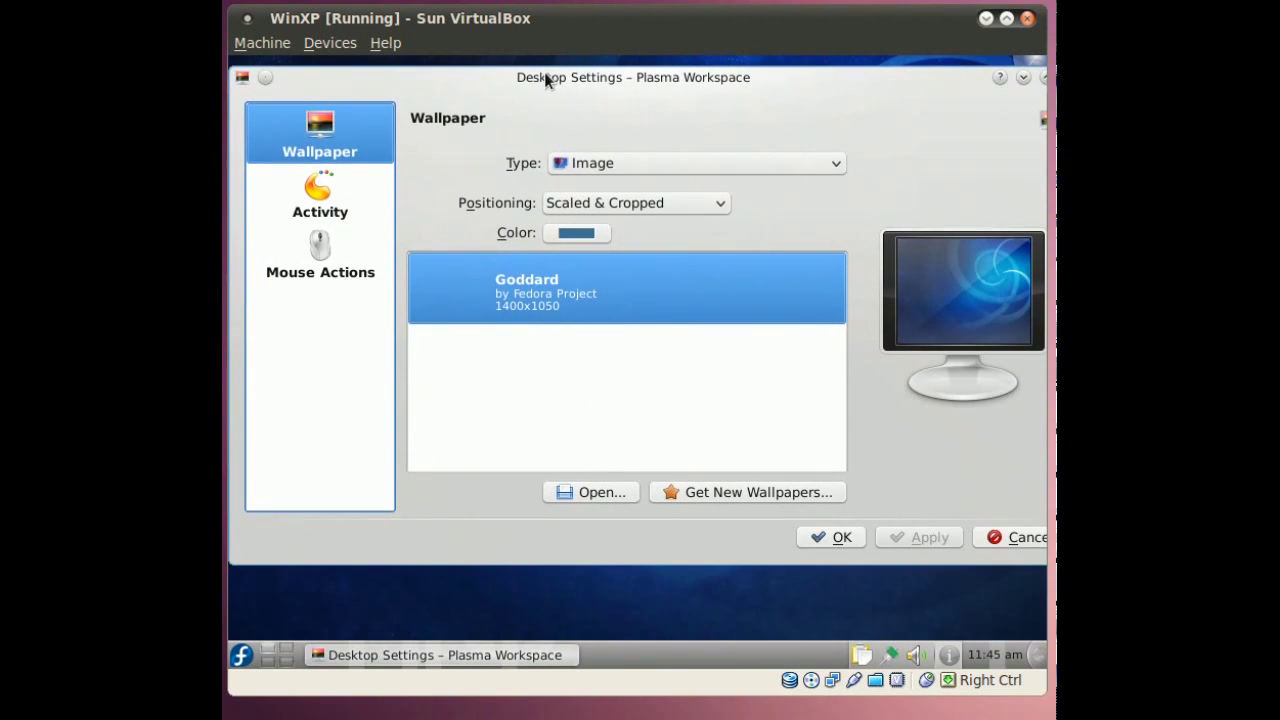
left_click_drag(653, 68, 640, 72)
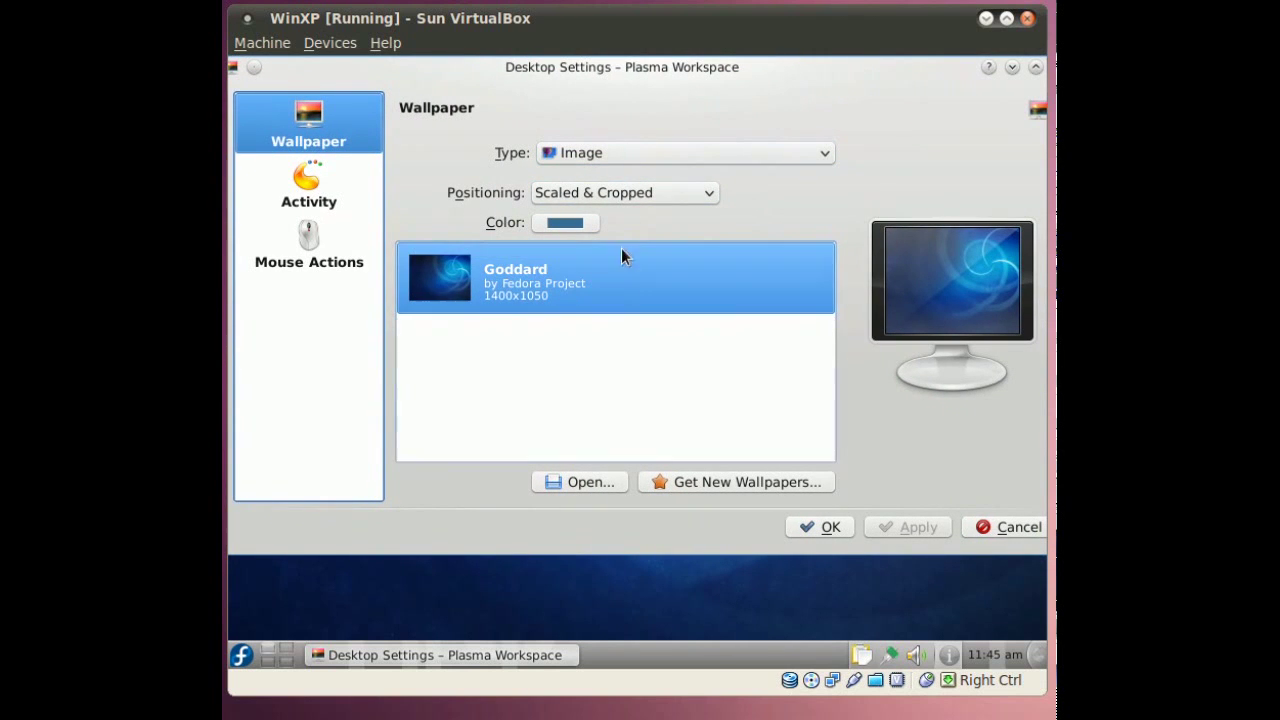
left_click(748, 486)
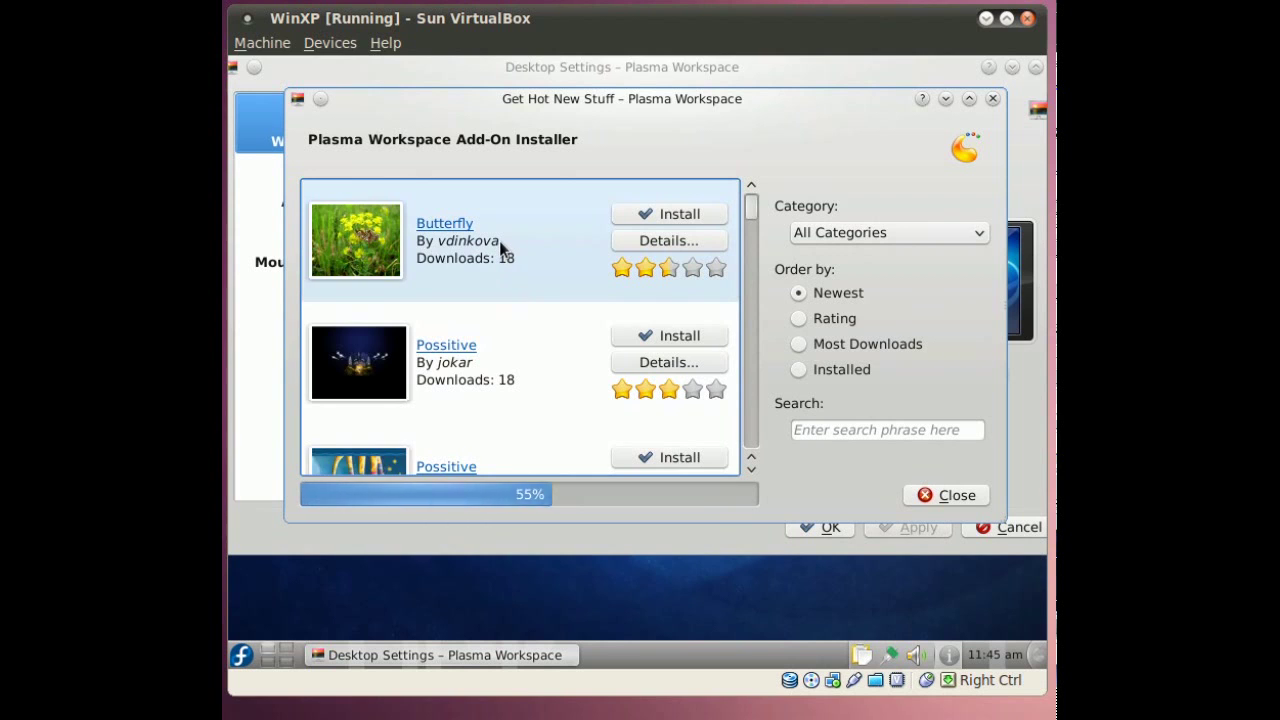
scroll(499, 245, "down", 15)
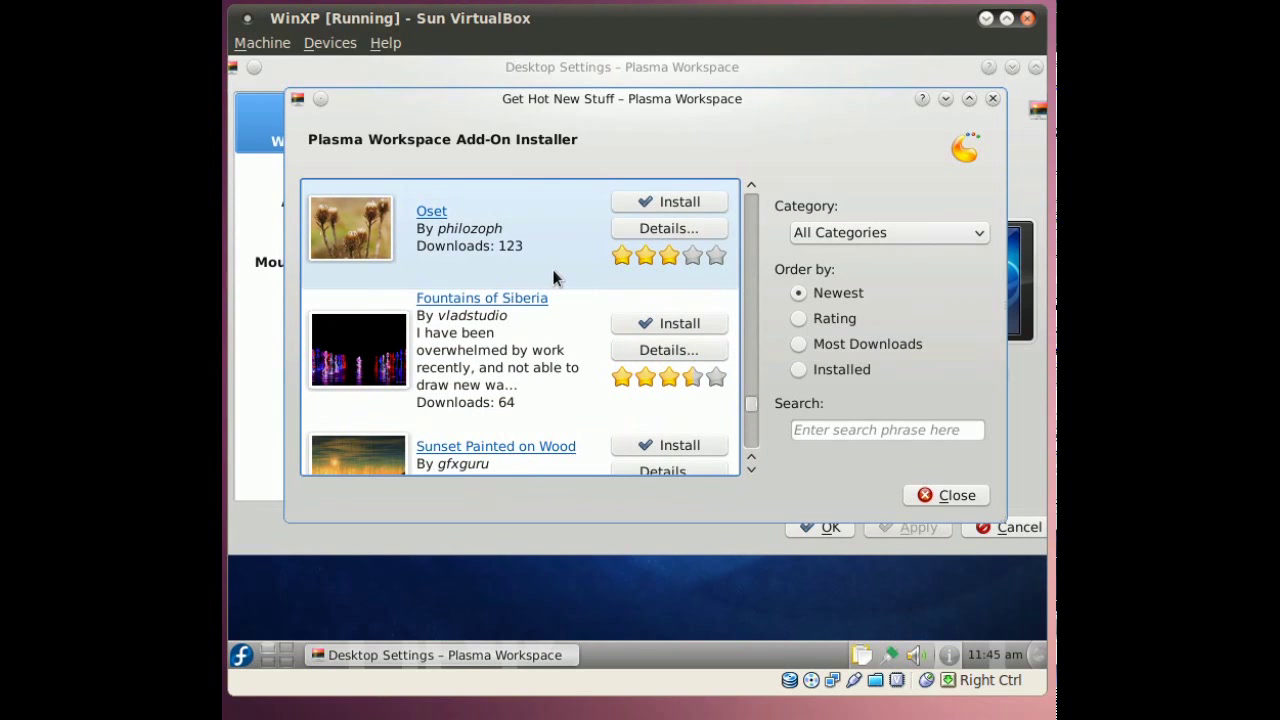
scroll(555, 277, "down", 5)
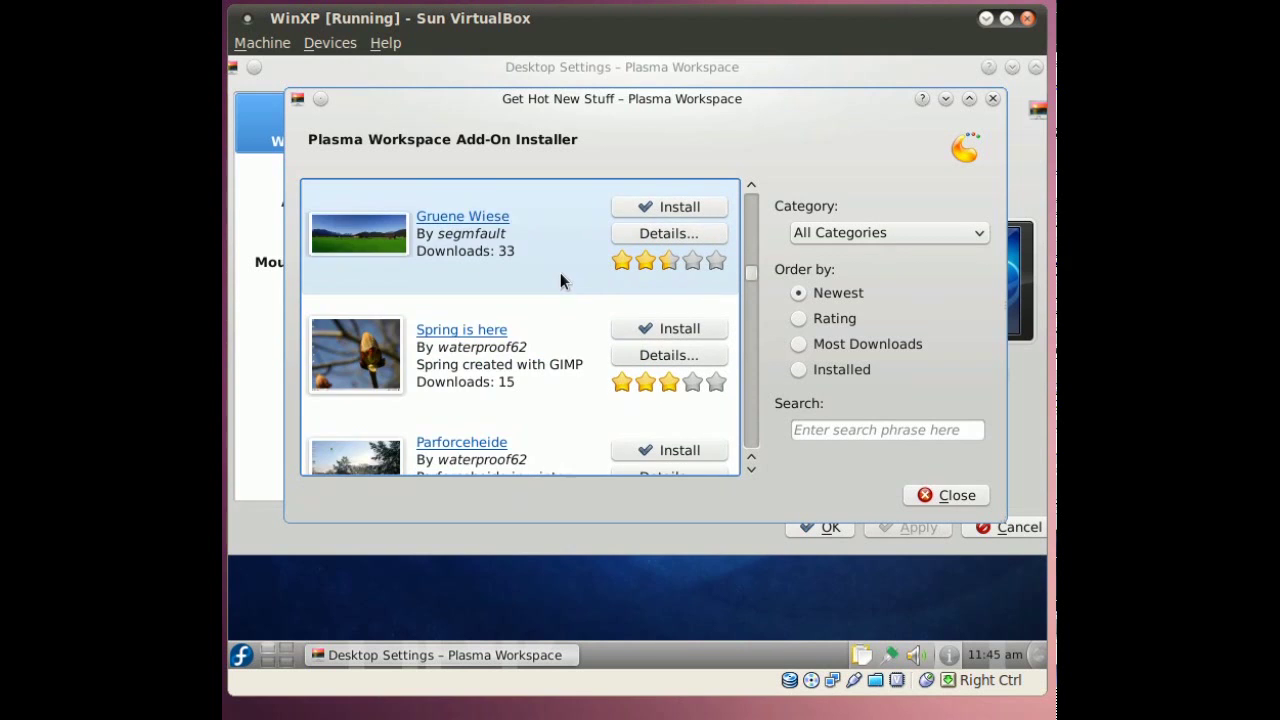
left_click(686, 230)
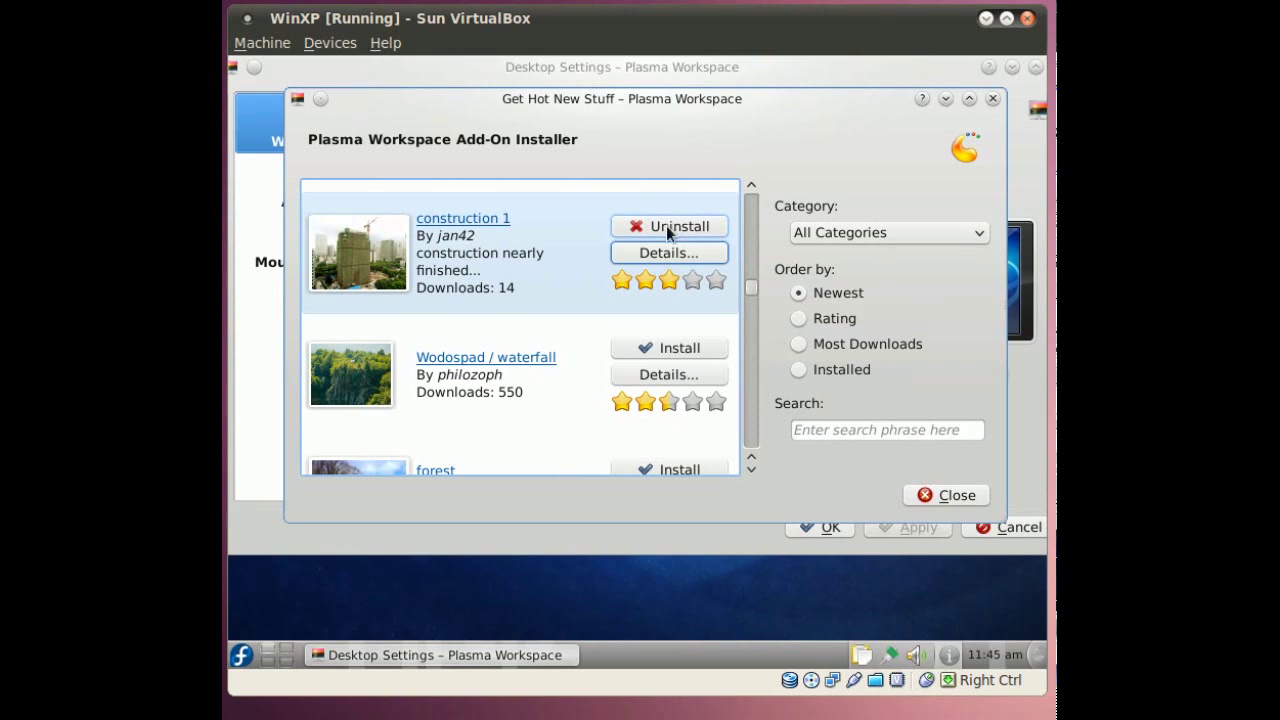
left_click(950, 493)
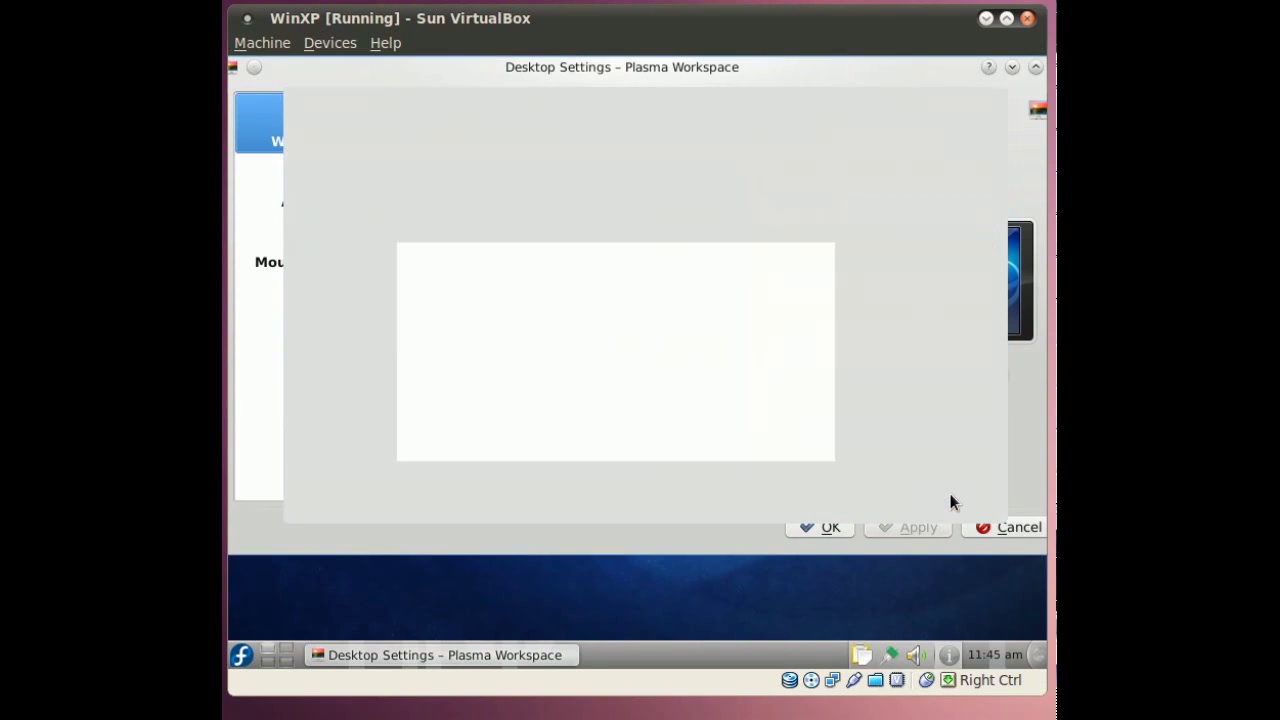
Apply 124420-construction_1 as the desktop wallpaper and close the desktop settings
left_click(485, 326)
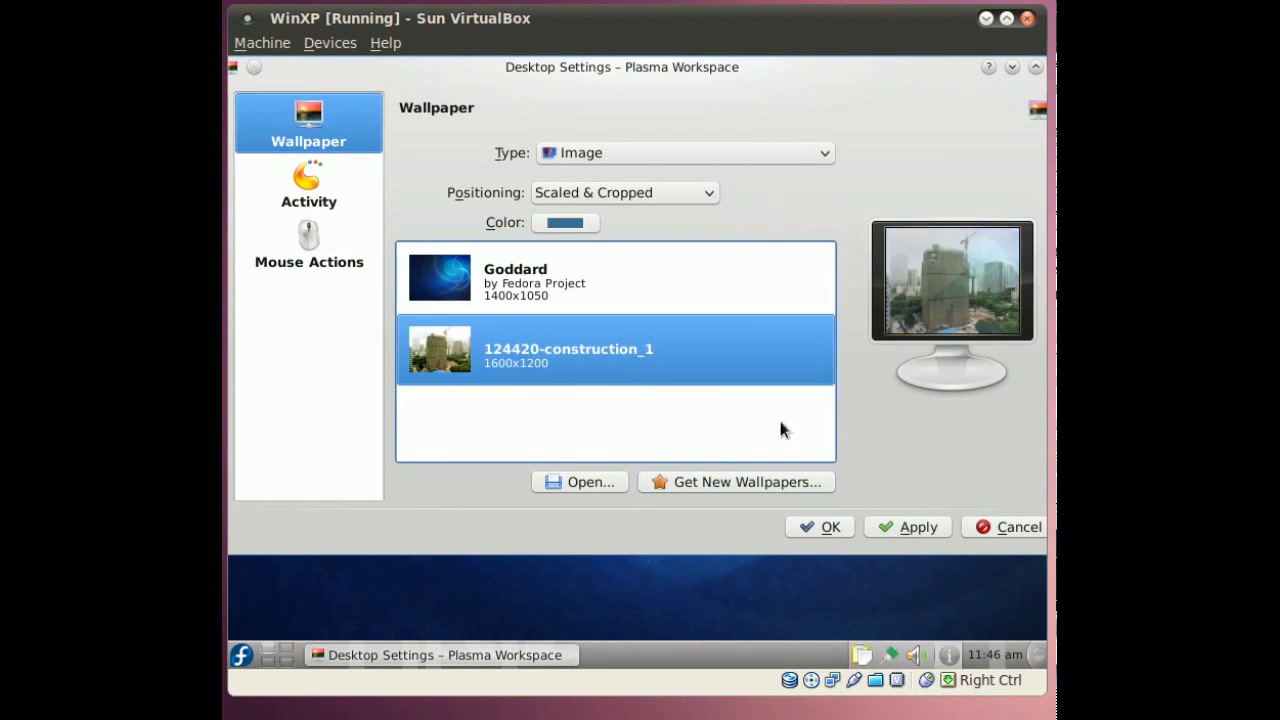
left_click(898, 525)
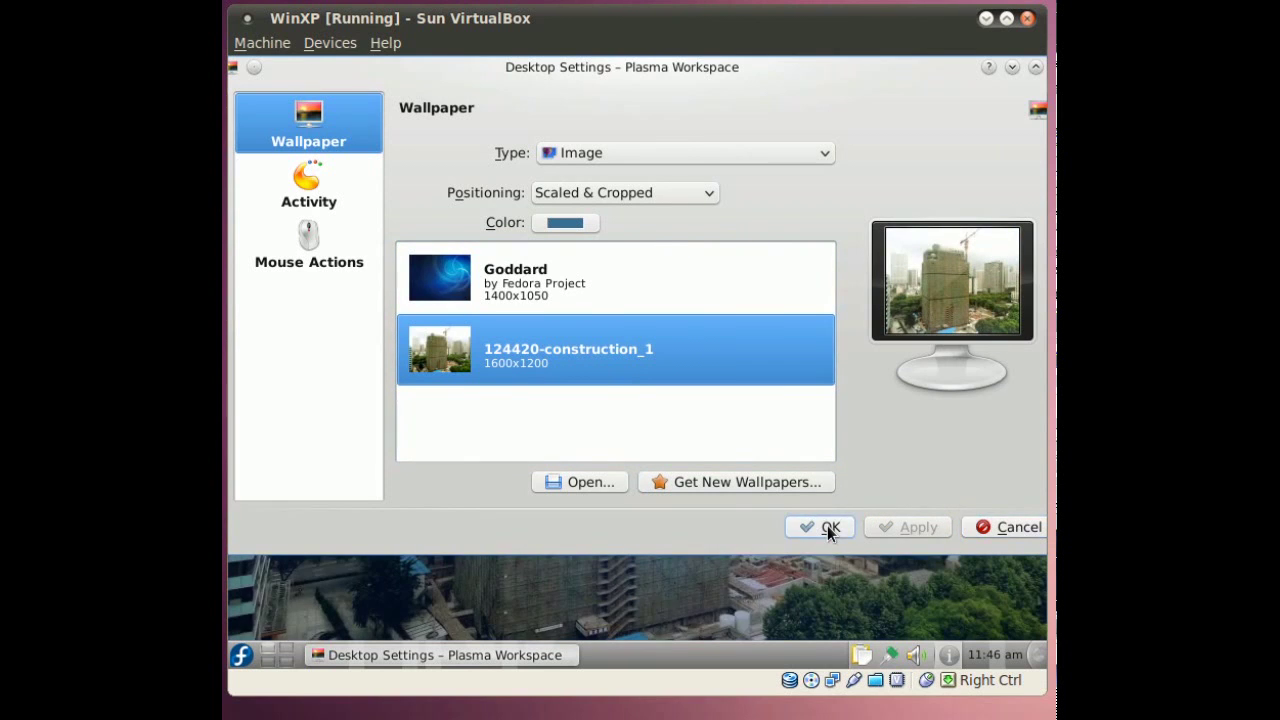
left_click(827, 525)
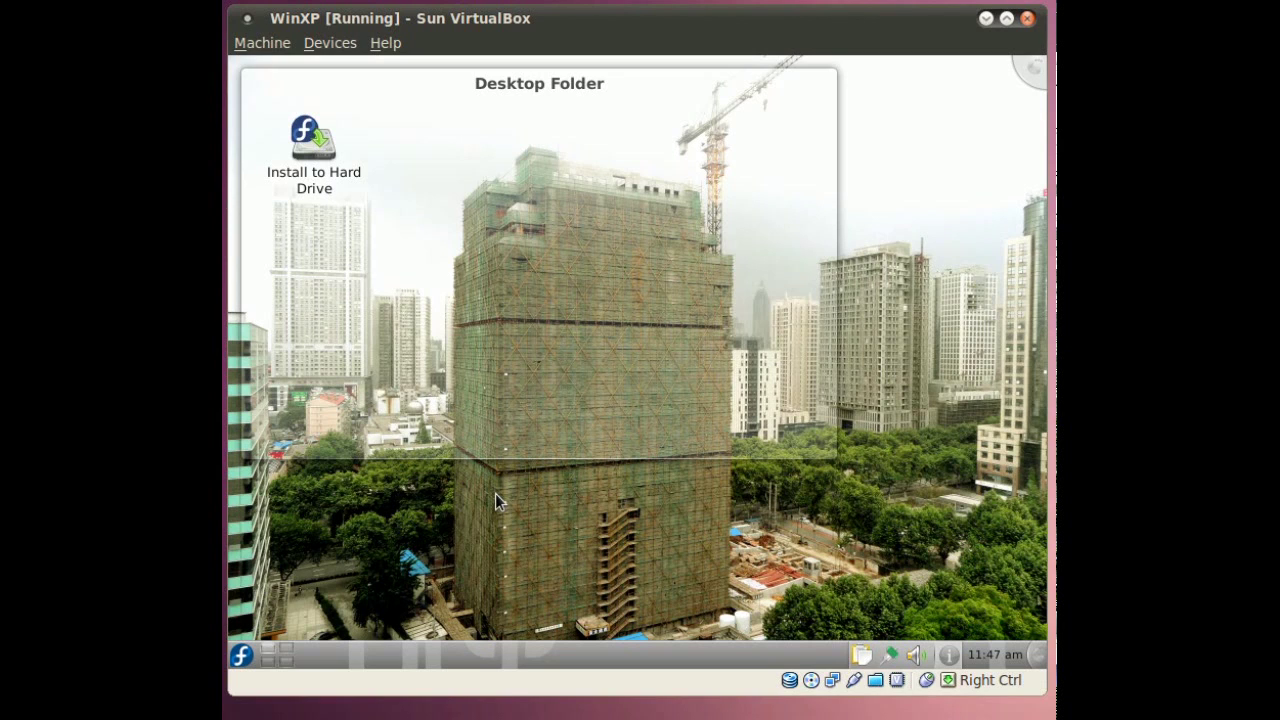
Set the desktop wallpaper back to Goddard in the desktop activity settings
right_click(496, 495)
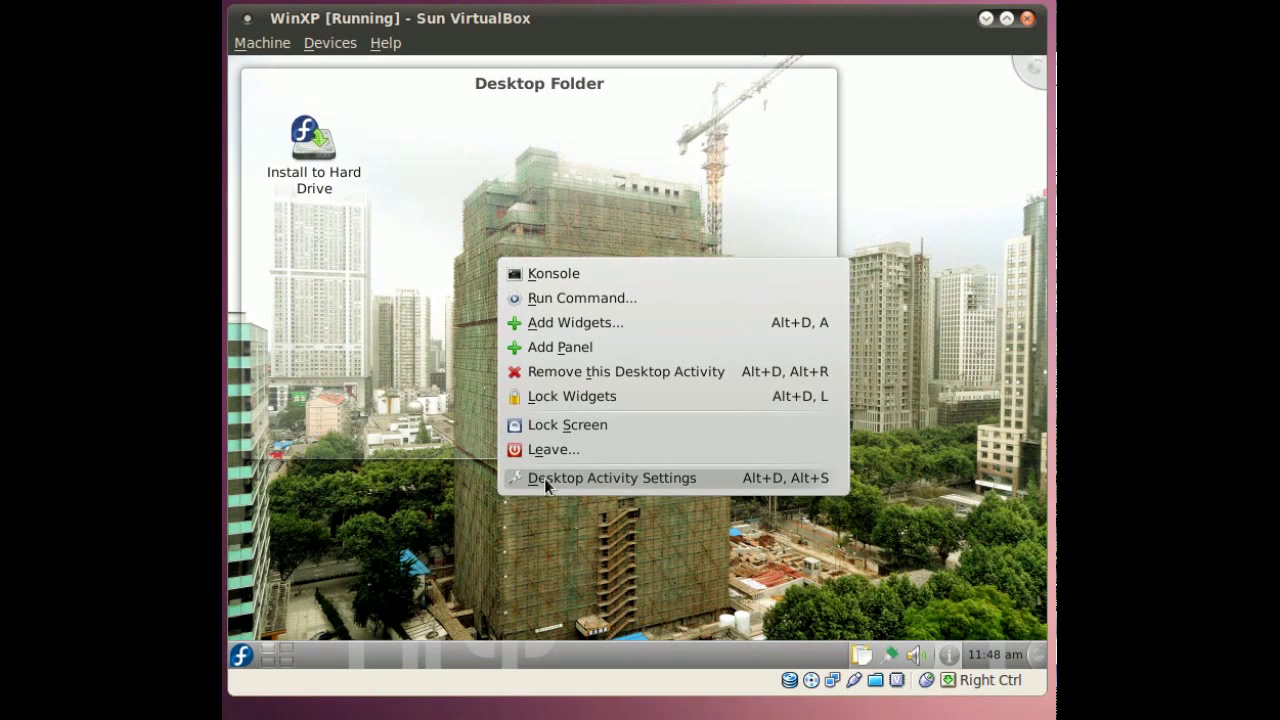
left_click(544, 478)
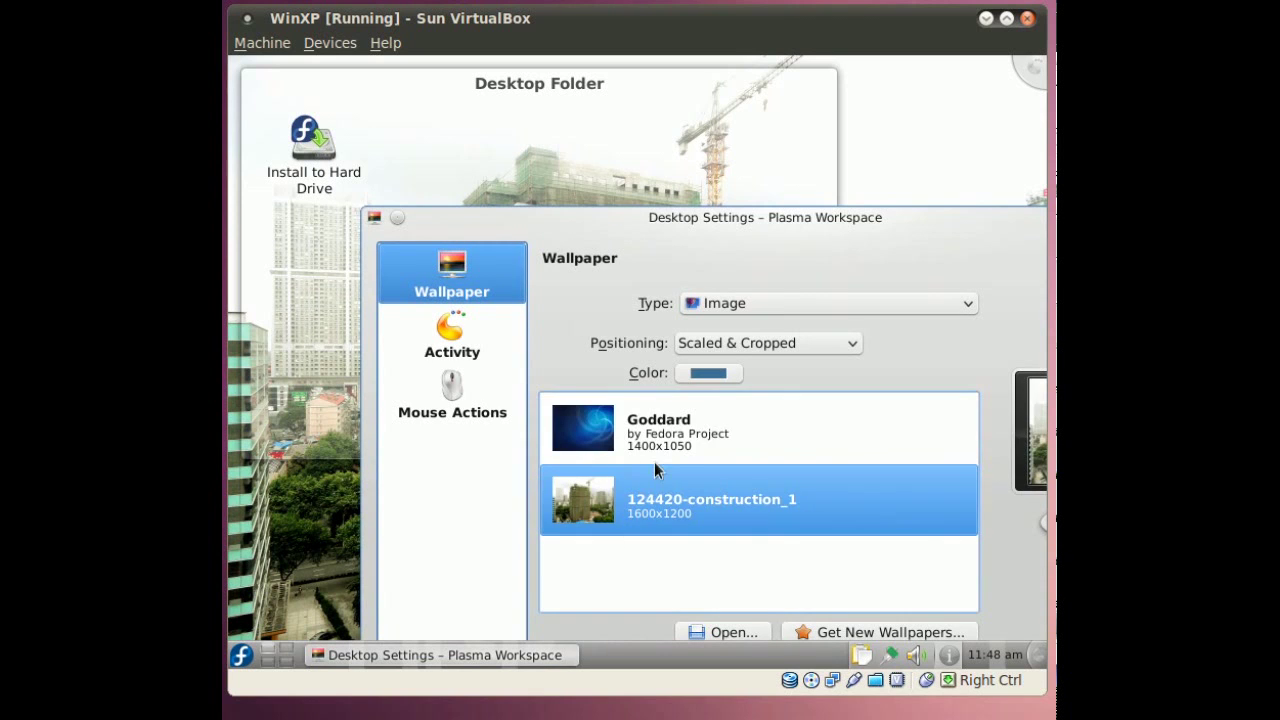
left_click(652, 428)
left_click_drag(665, 212, 563, 91)
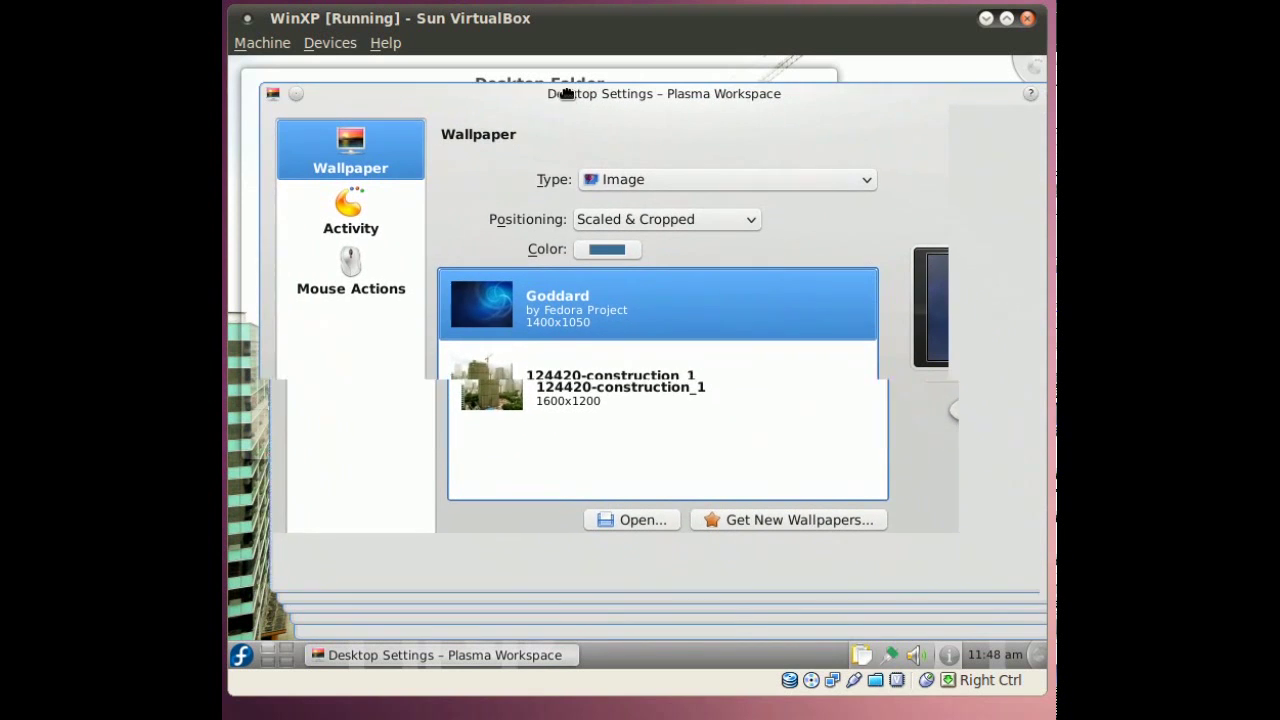
left_click(951, 552)
left_click(874, 551)
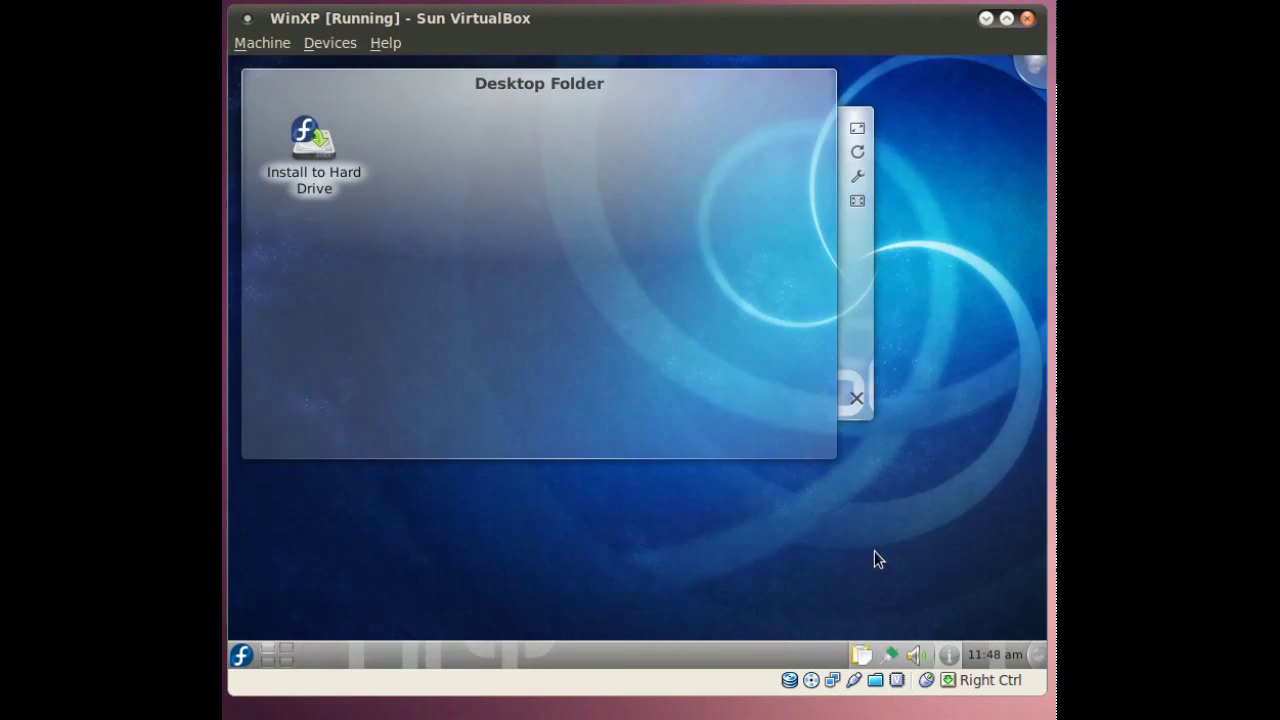